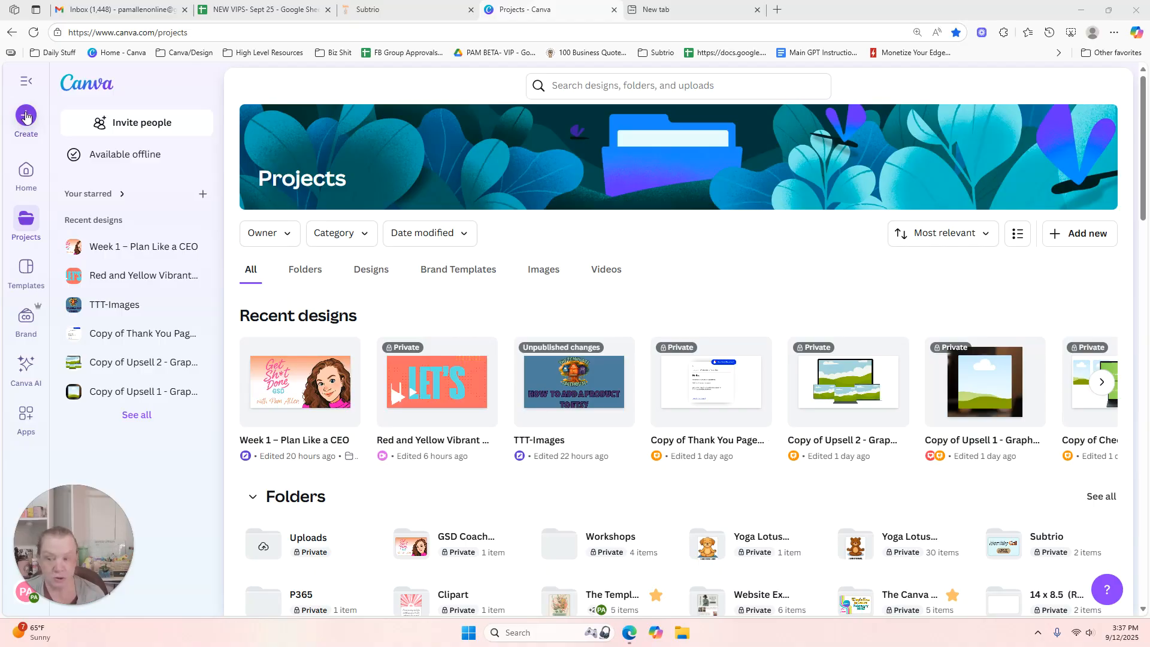
Create a new blank design with the custom size 1000 × 1000 px.
left_click(26, 116)
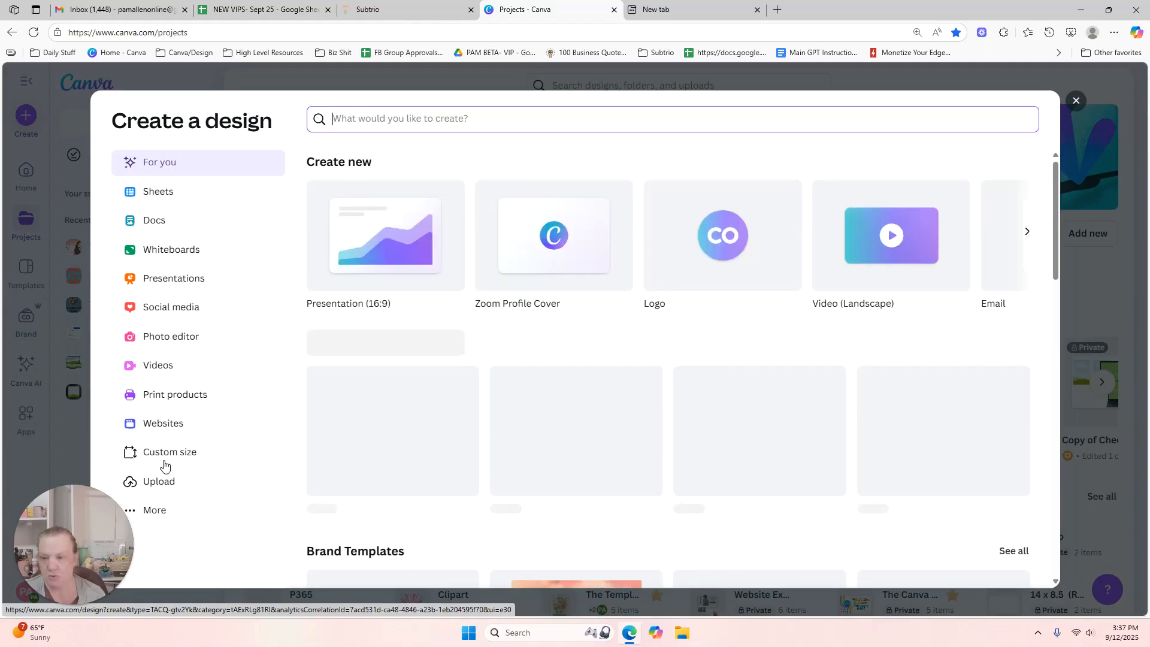
left_click(166, 455)
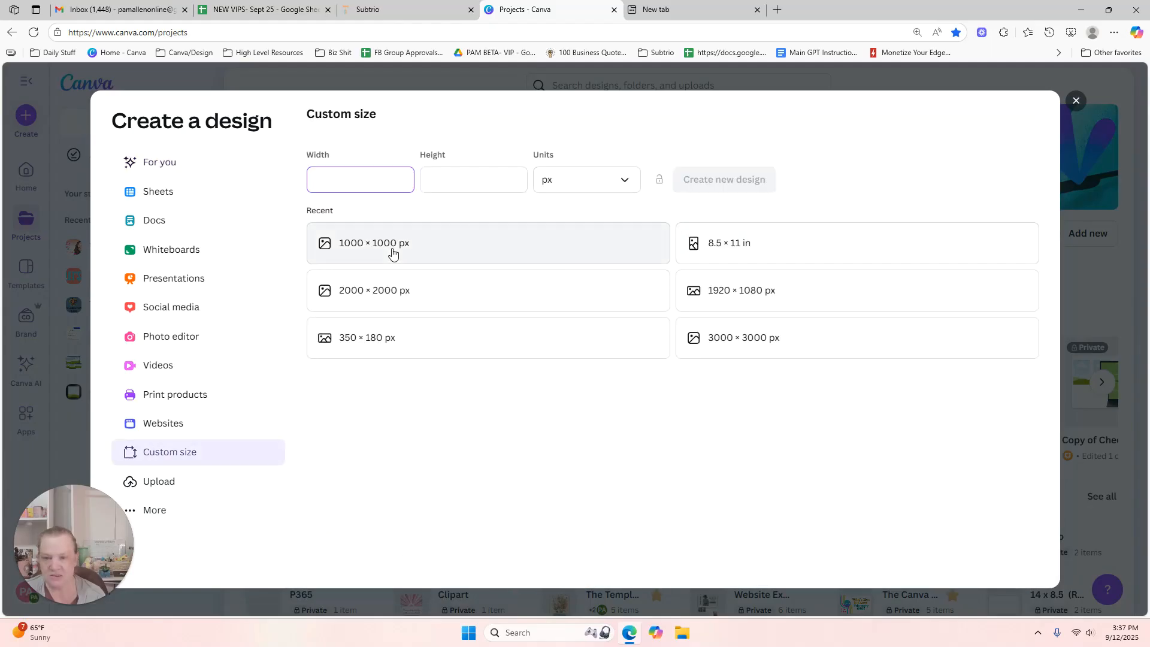
left_click(392, 248)
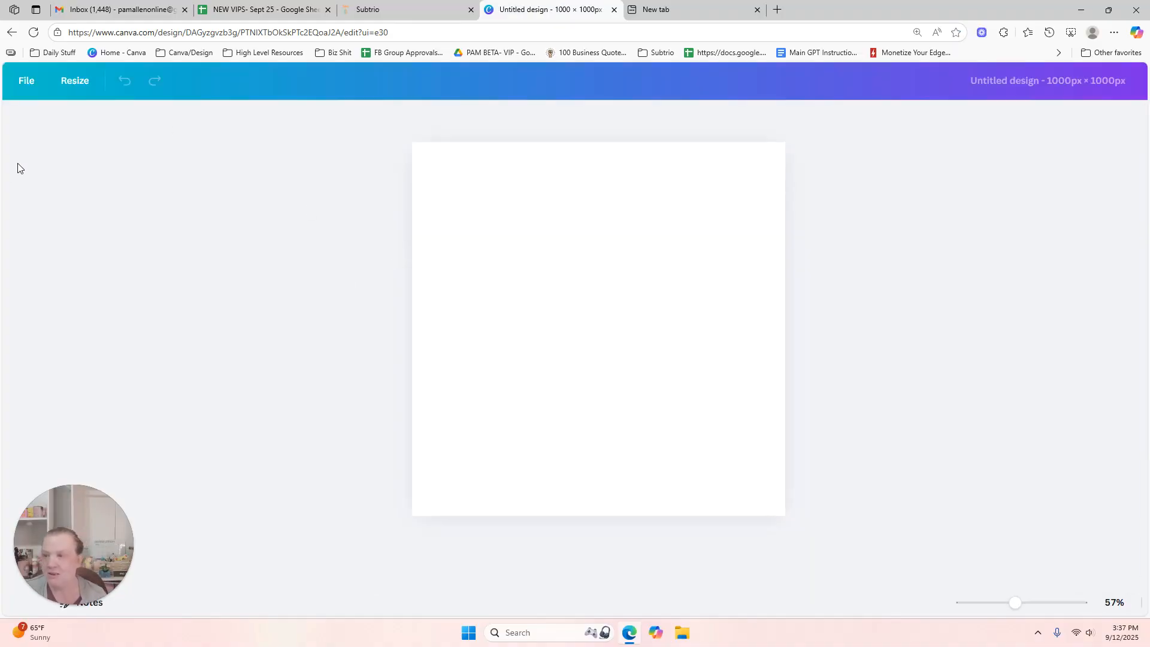
left_click_drag(66, 547, 829, 222)
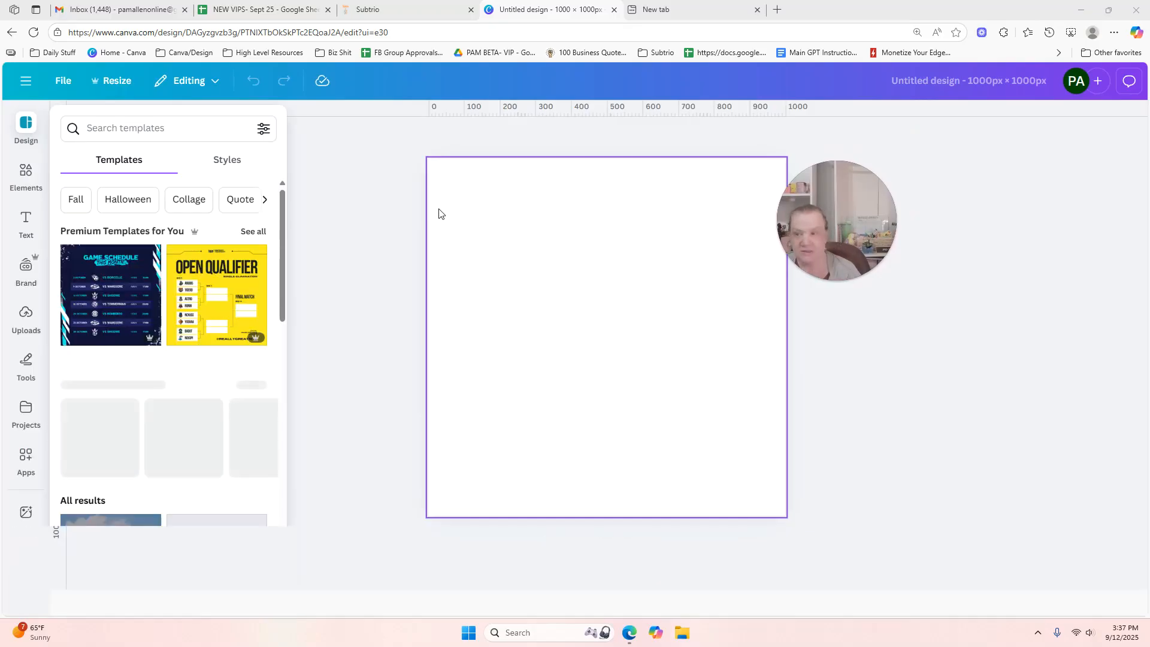
Fill the blank page's background with the coral brand color.
left_click(552, 197)
left_click(568, 136)
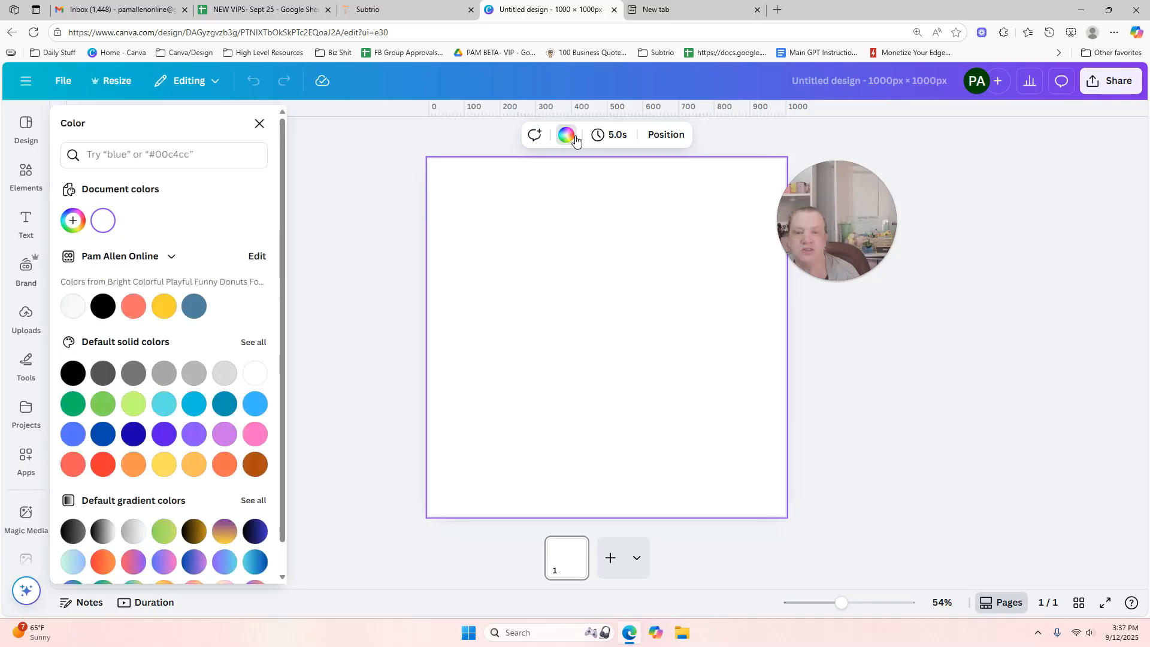
left_click(133, 307)
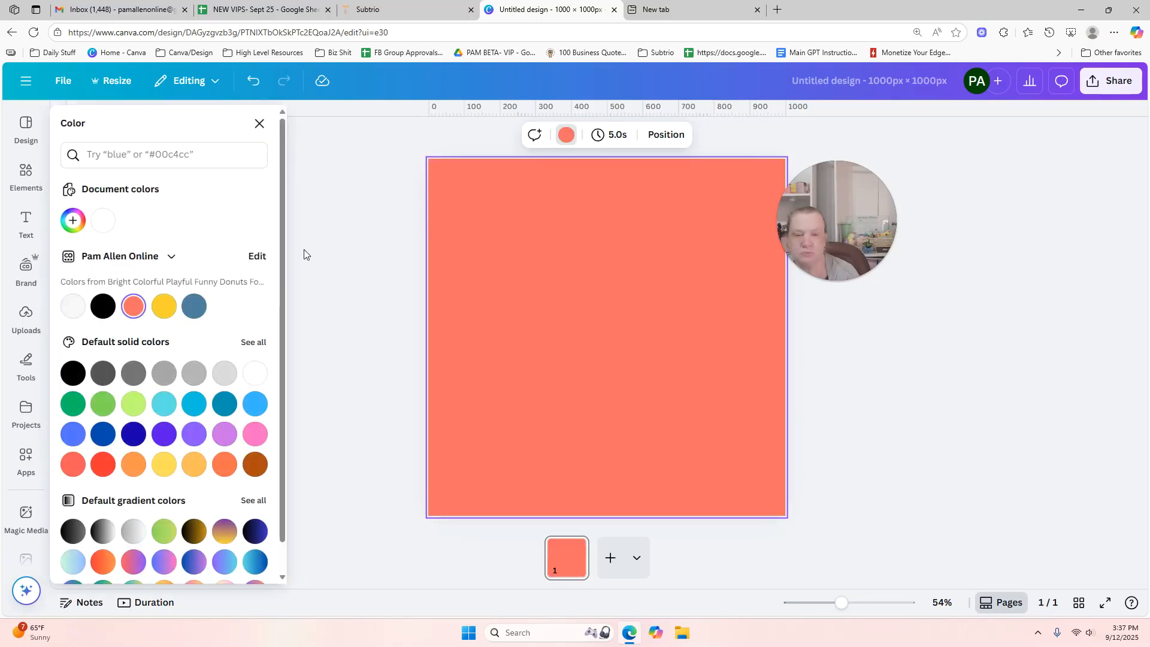
left_click(259, 124)
Look through the document and default colors for the page background, including the full set of default solid colors.
left_click(566, 135)
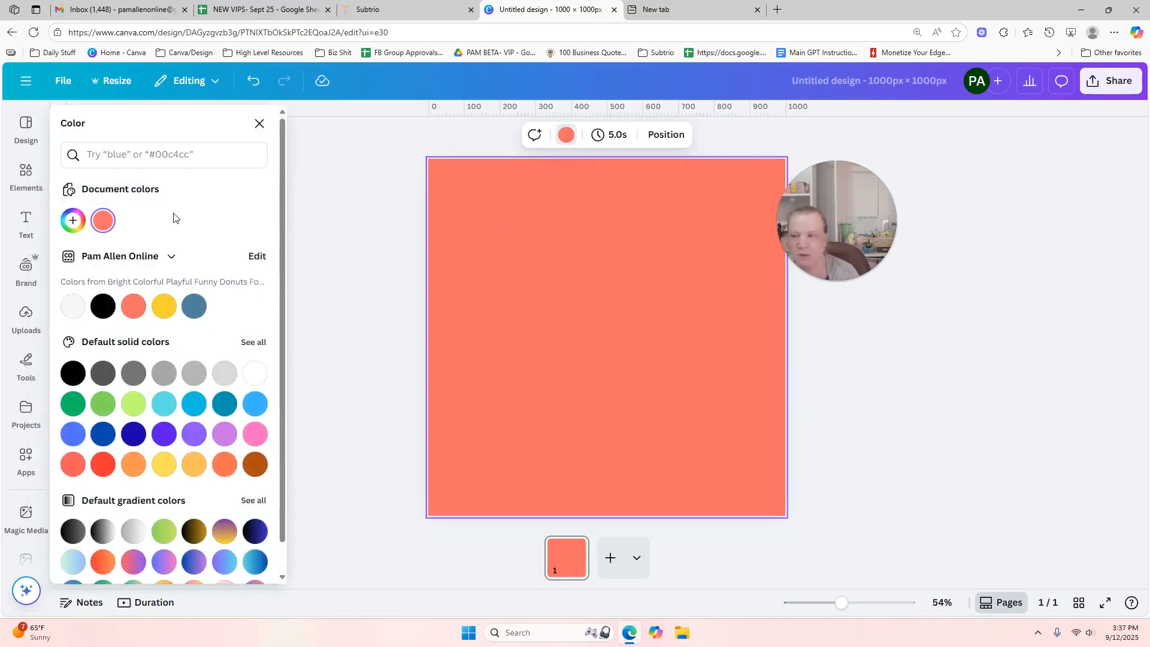
left_click_drag(282, 205, 282, 259)
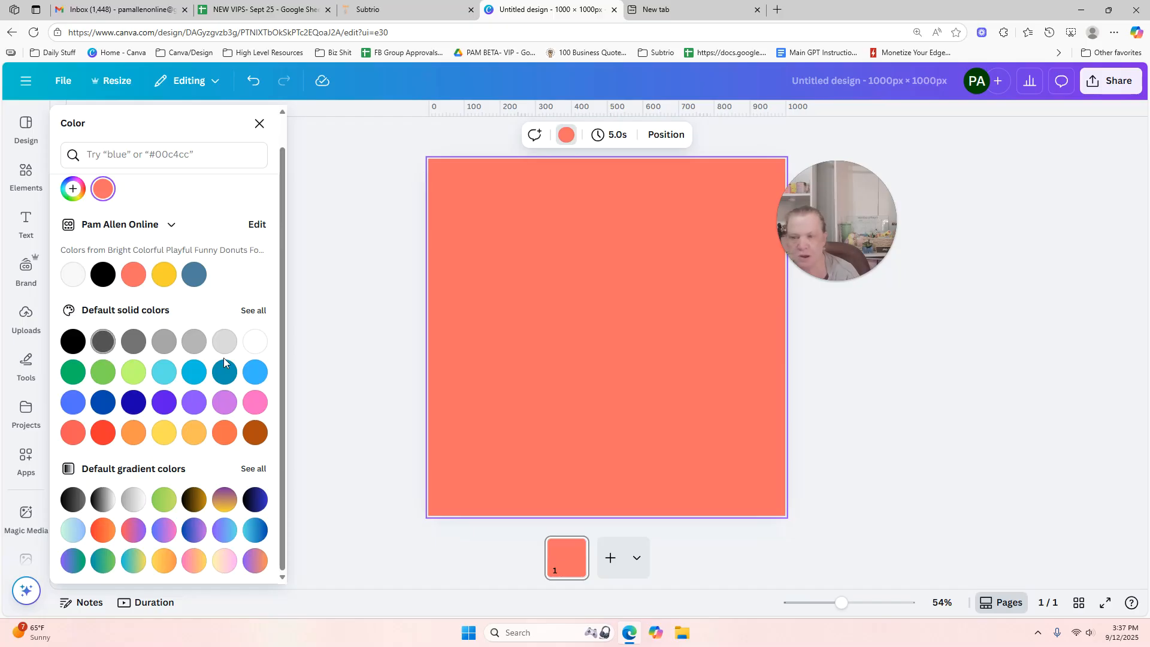
left_click(261, 311)
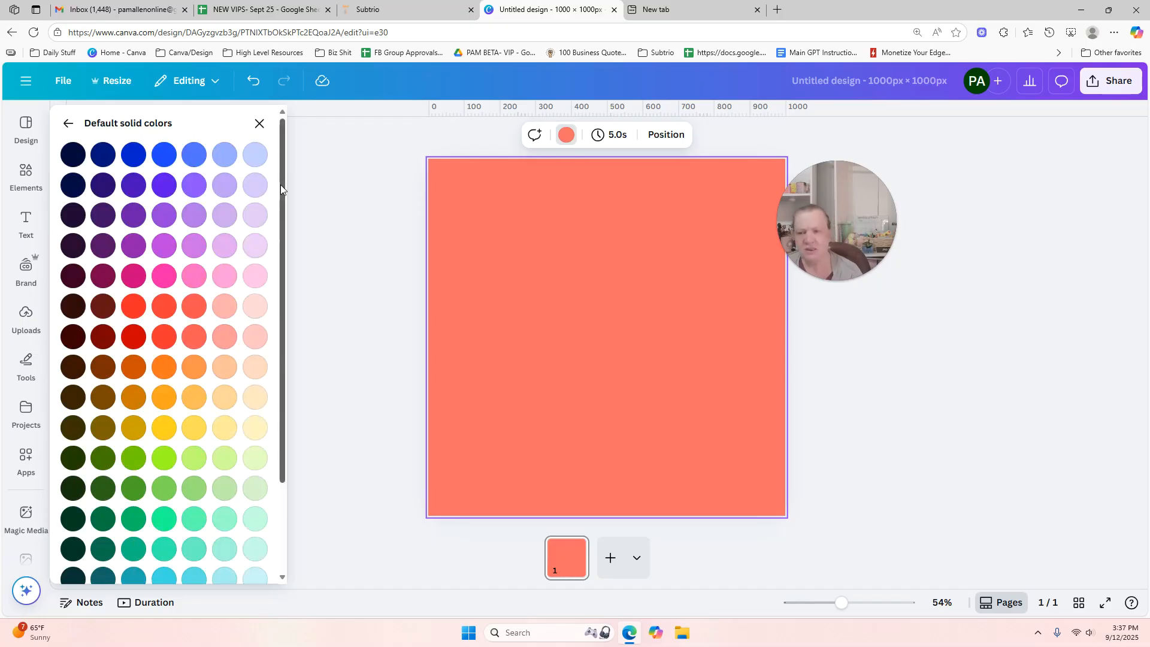
scroll(262, 362, "down", 2)
scroll(279, 285, "up", 3)
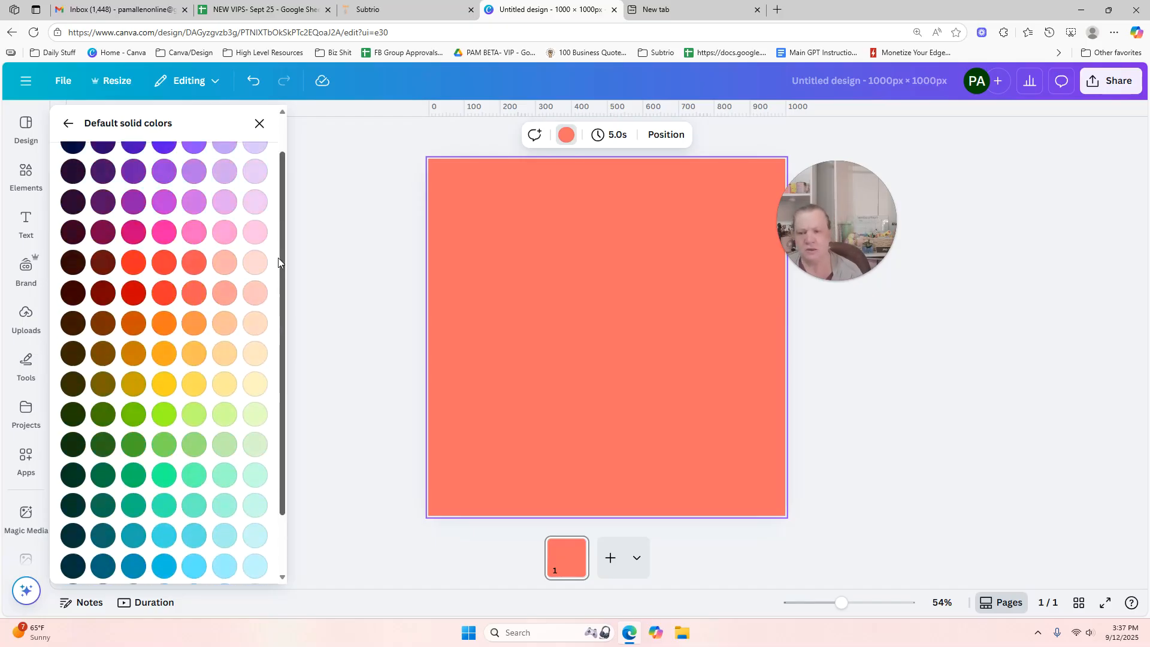
left_click(62, 124)
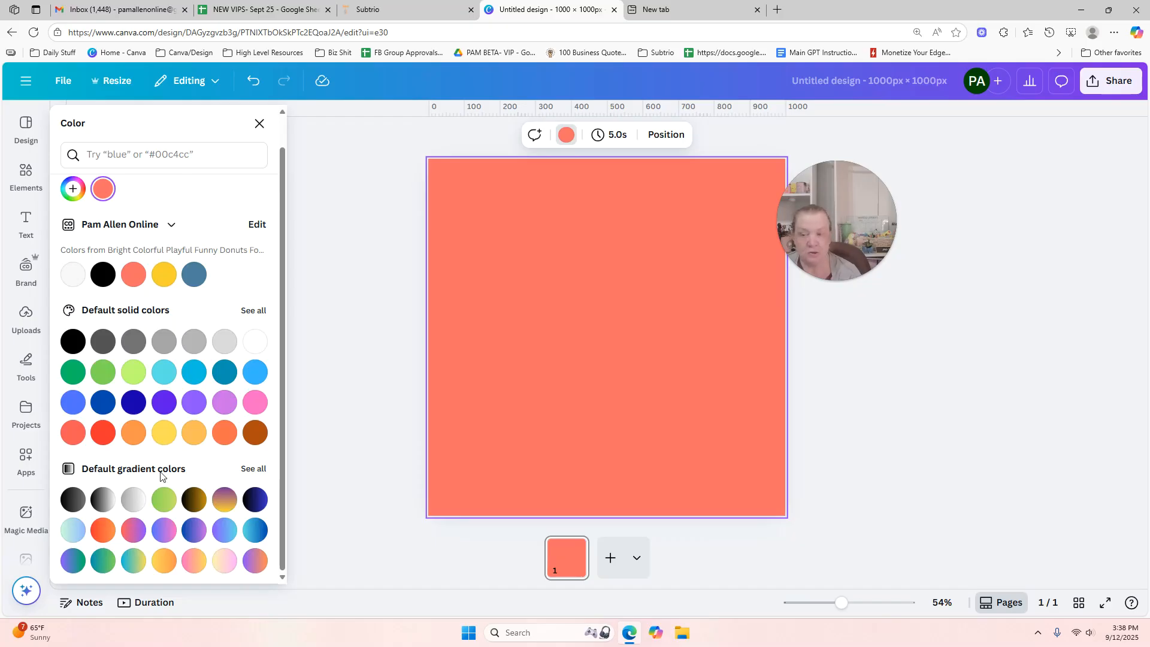
Try several metallic and diagonal gradients from the full default gradient set as the page background.
left_click(255, 475)
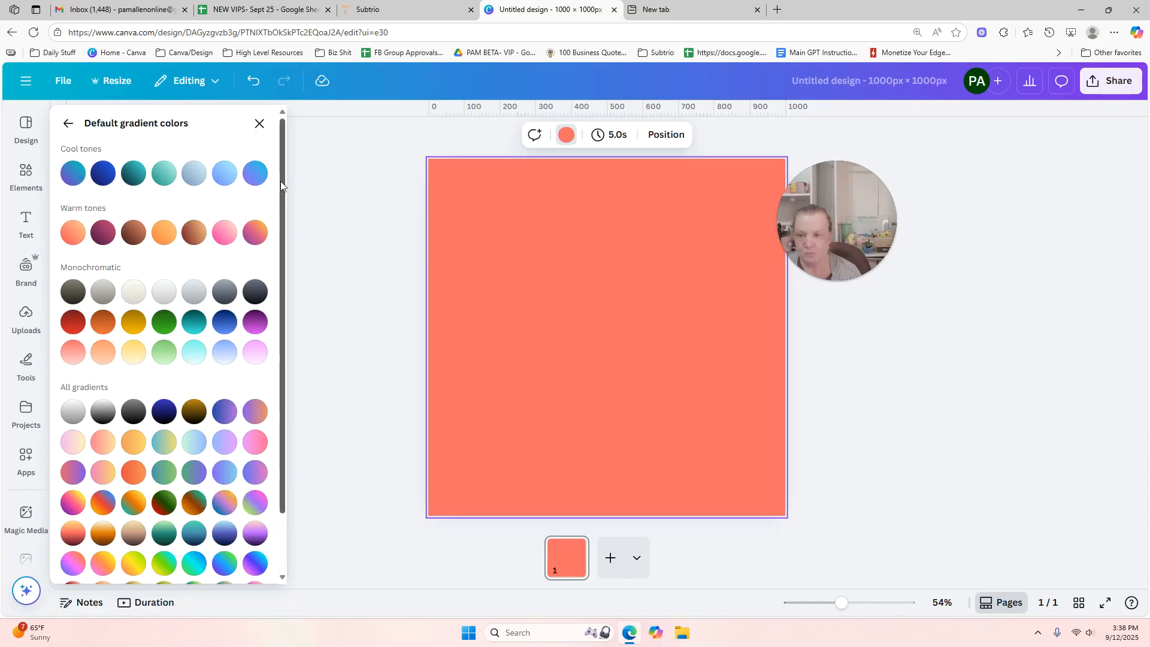
left_click_drag(282, 169, 282, 169)
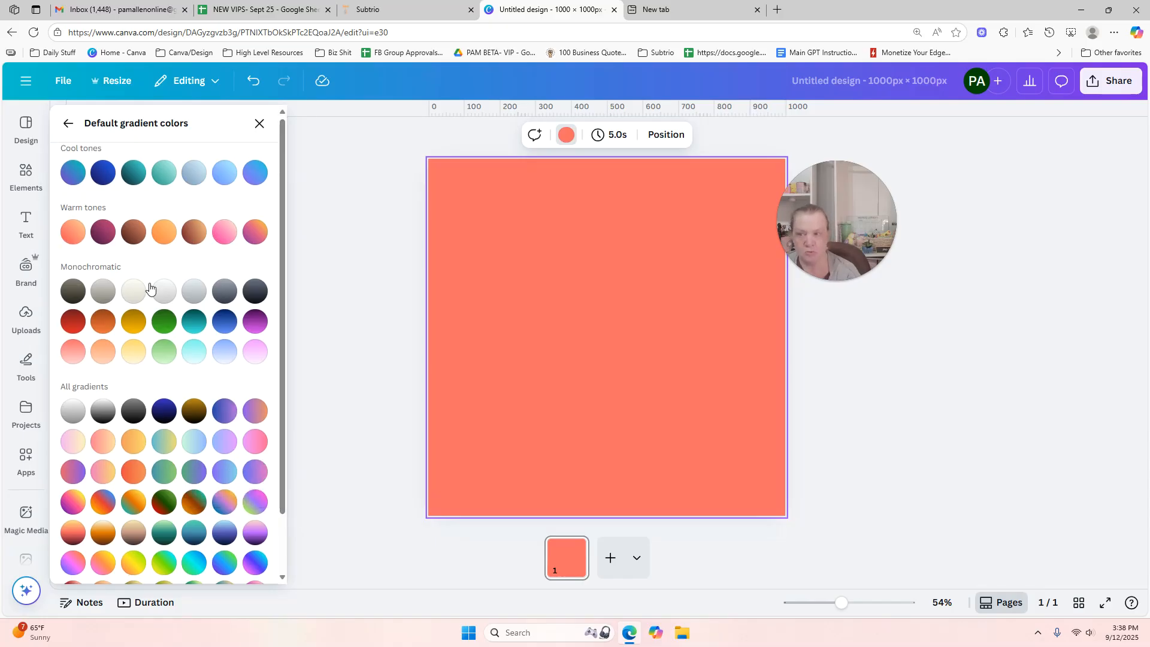
left_click_drag(285, 268, 289, 326)
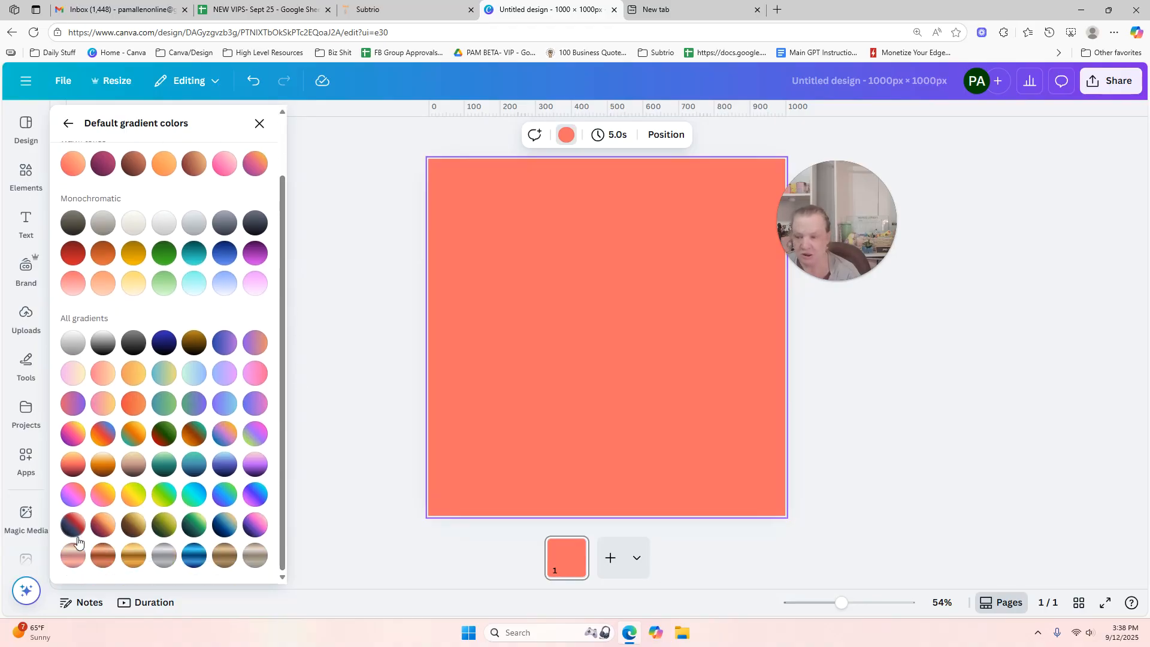
left_click(73, 556)
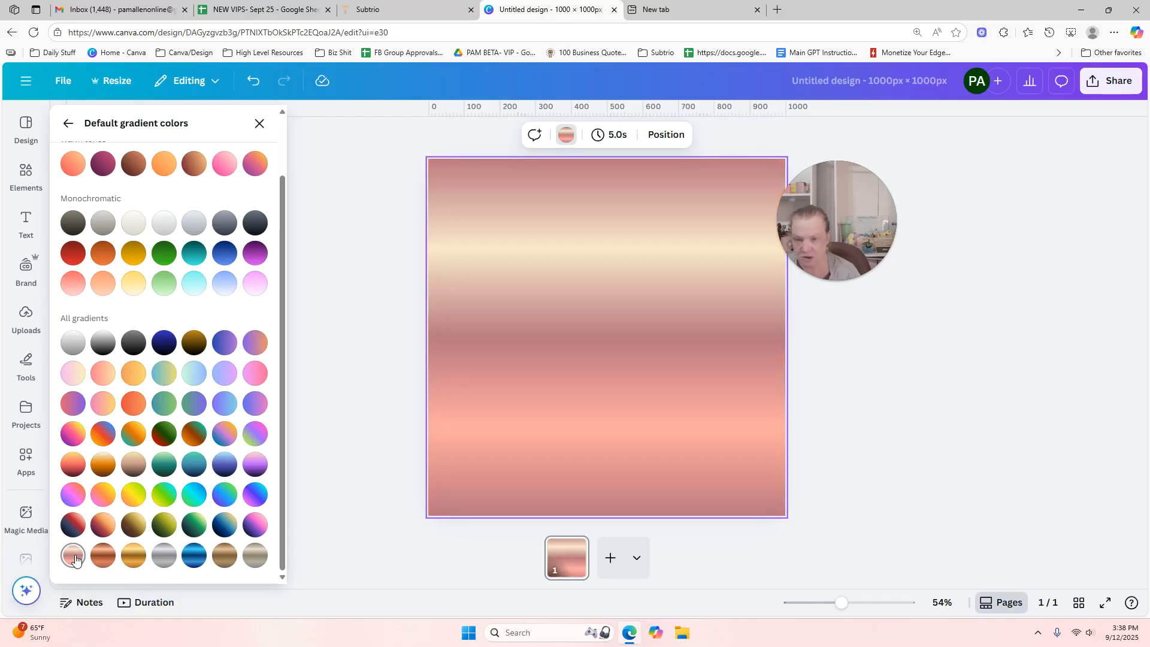
left_click(103, 557)
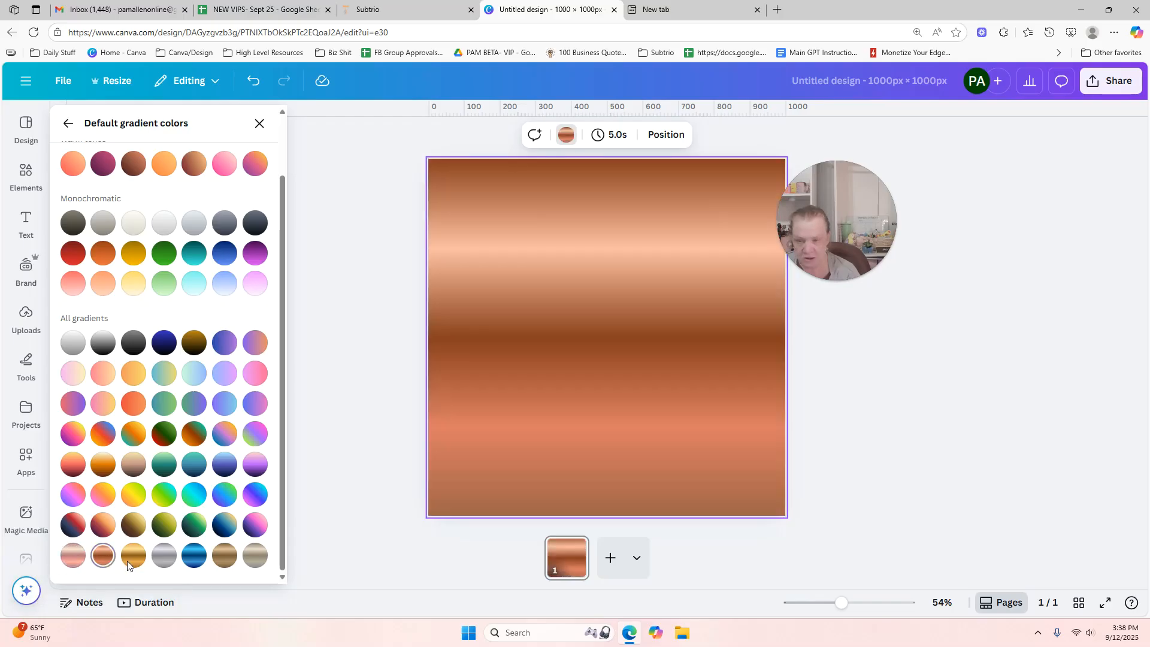
left_click(134, 562)
left_click(164, 562)
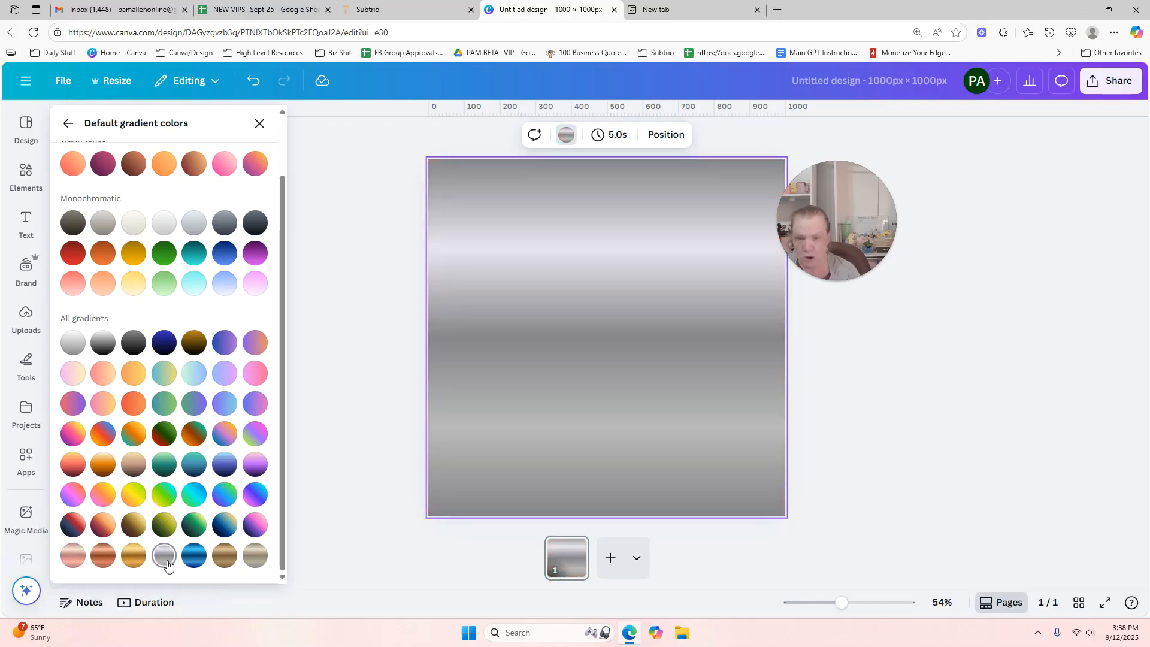
left_click(185, 560)
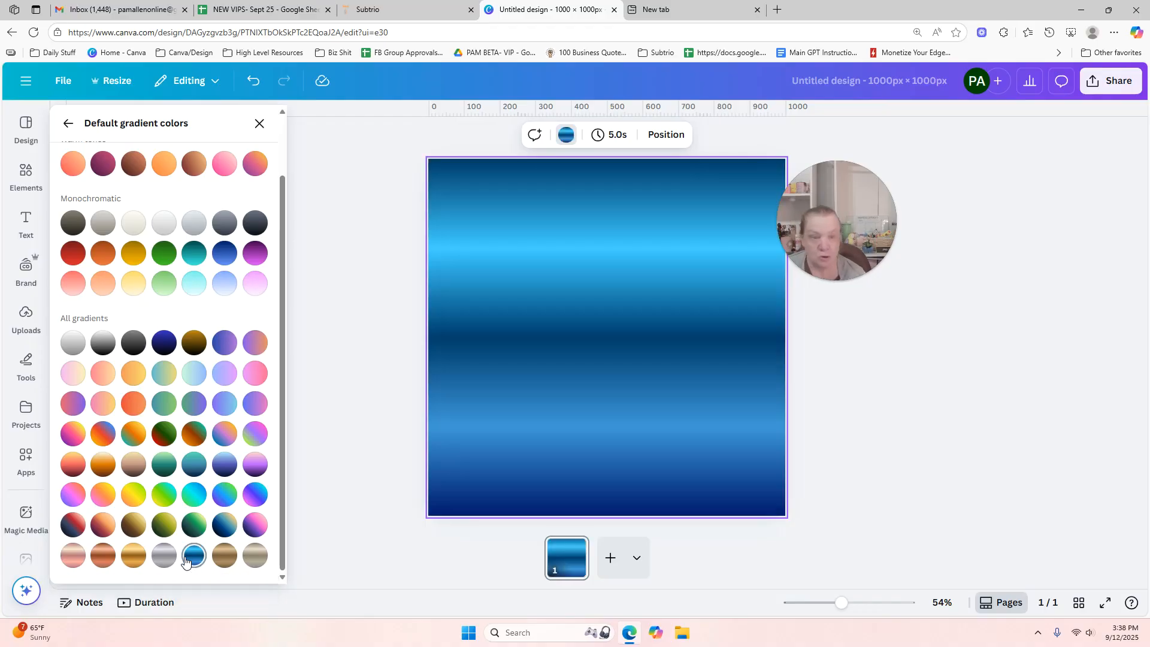
left_click(231, 559)
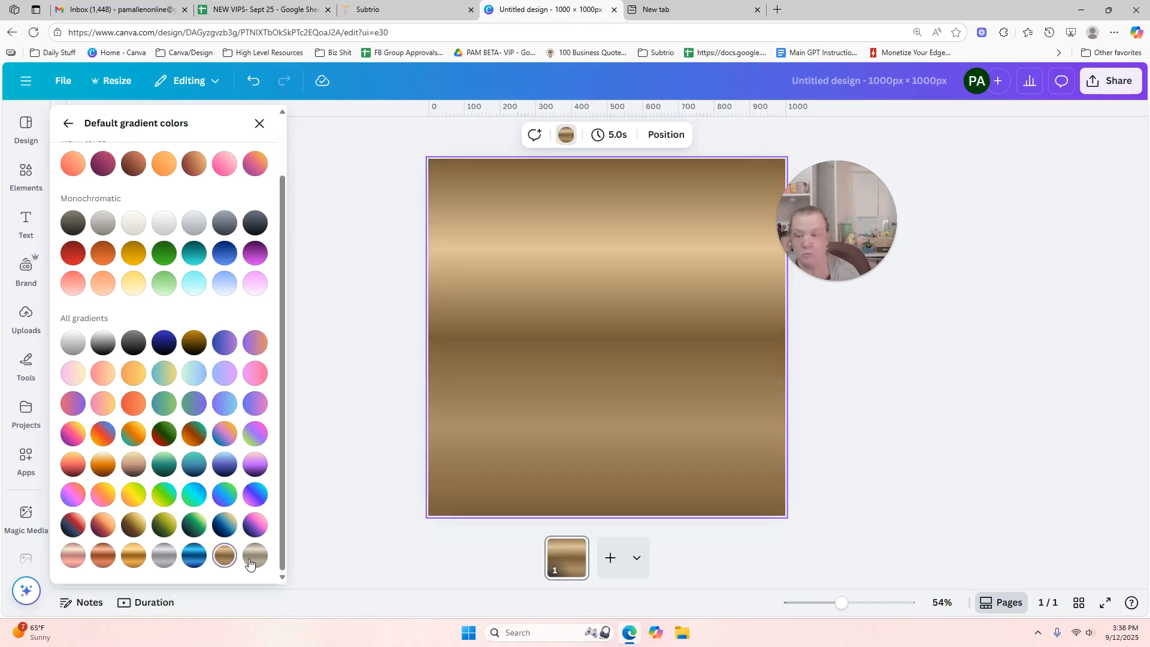
left_click(250, 562)
left_click(225, 525)
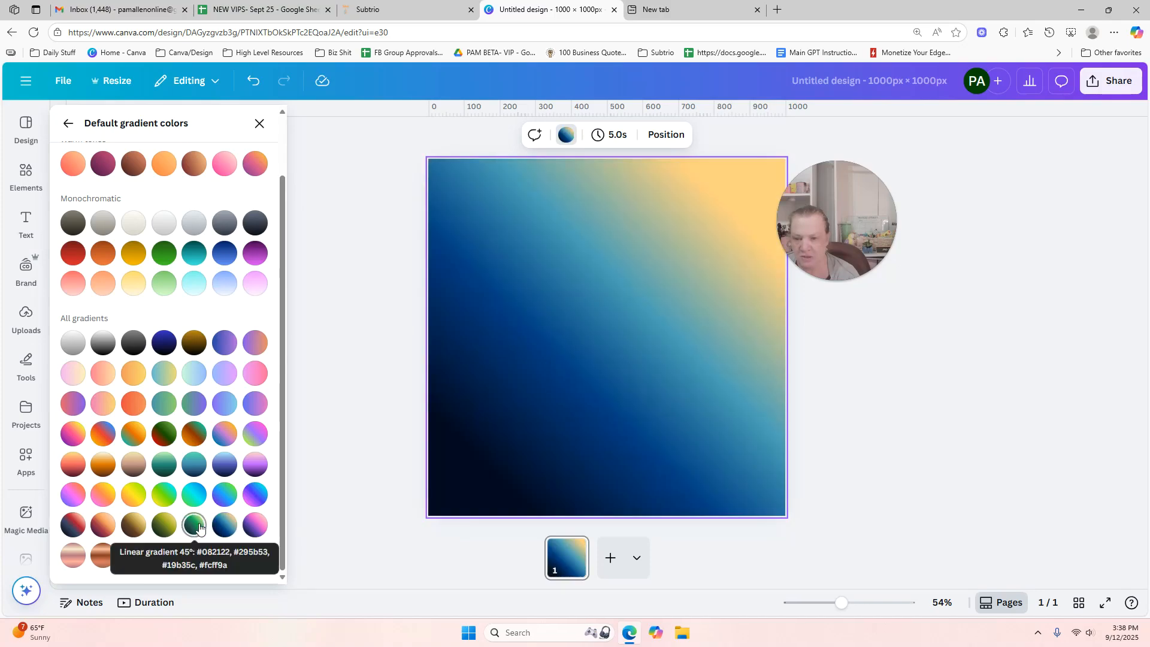
left_click(193, 526)
left_click(165, 527)
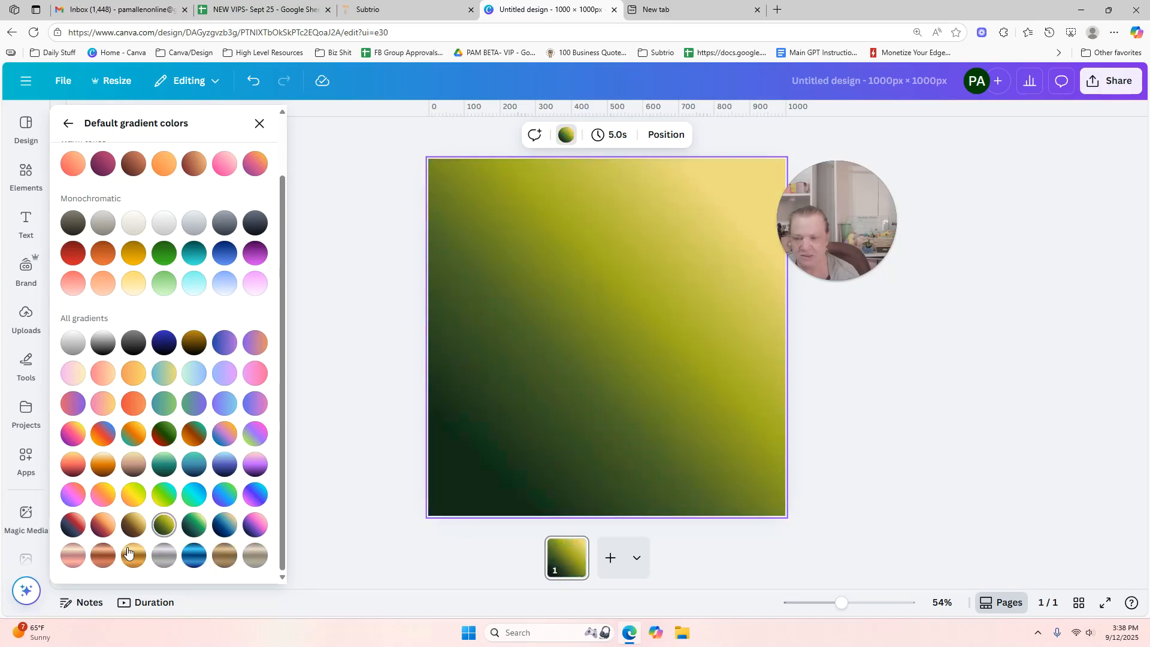
left_click(133, 525)
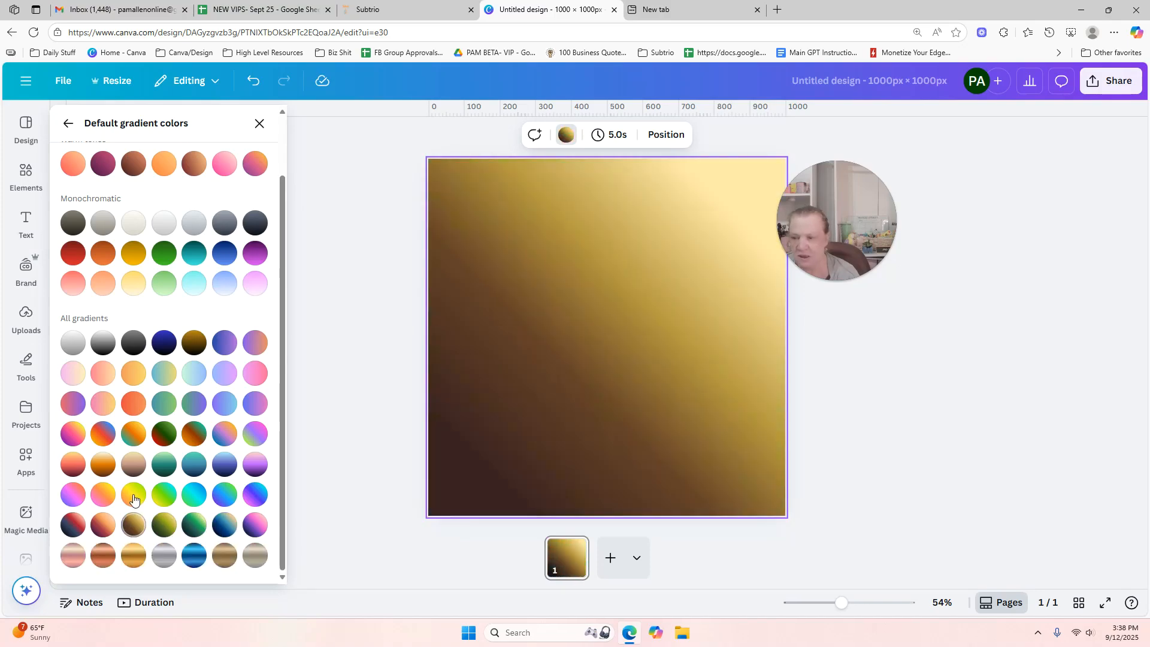
Apply the rose-gold gradient with horizontal metallic bands from the default gradients to the page background.
left_click(73, 558)
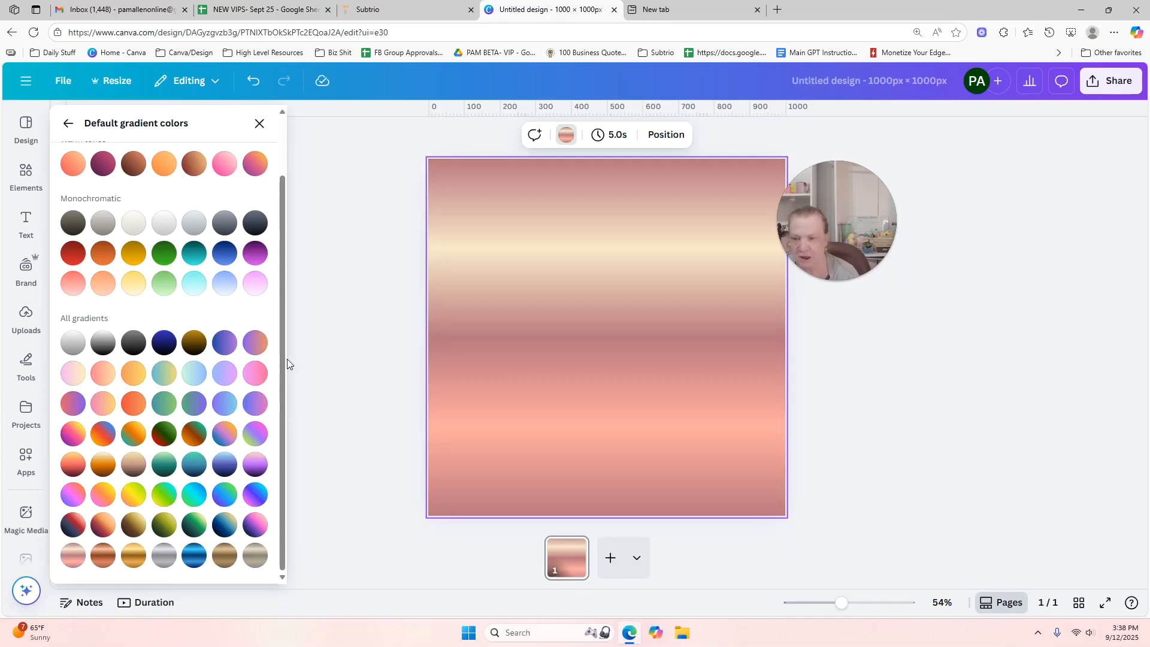
left_click_drag(284, 362, 280, 180)
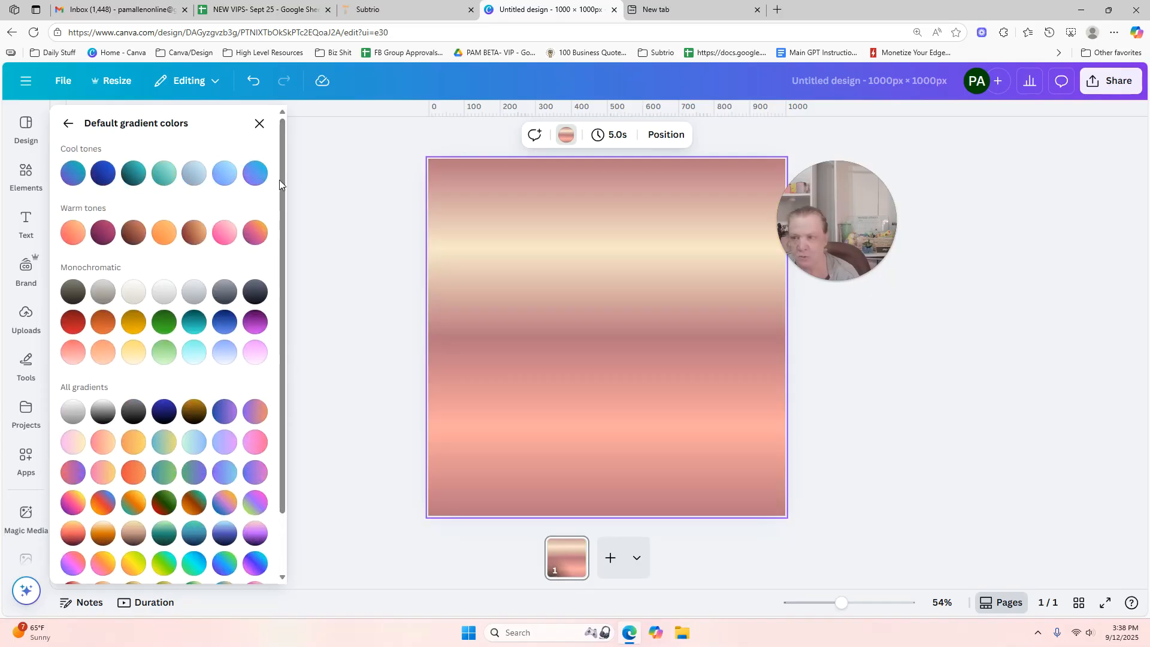
left_click(259, 124)
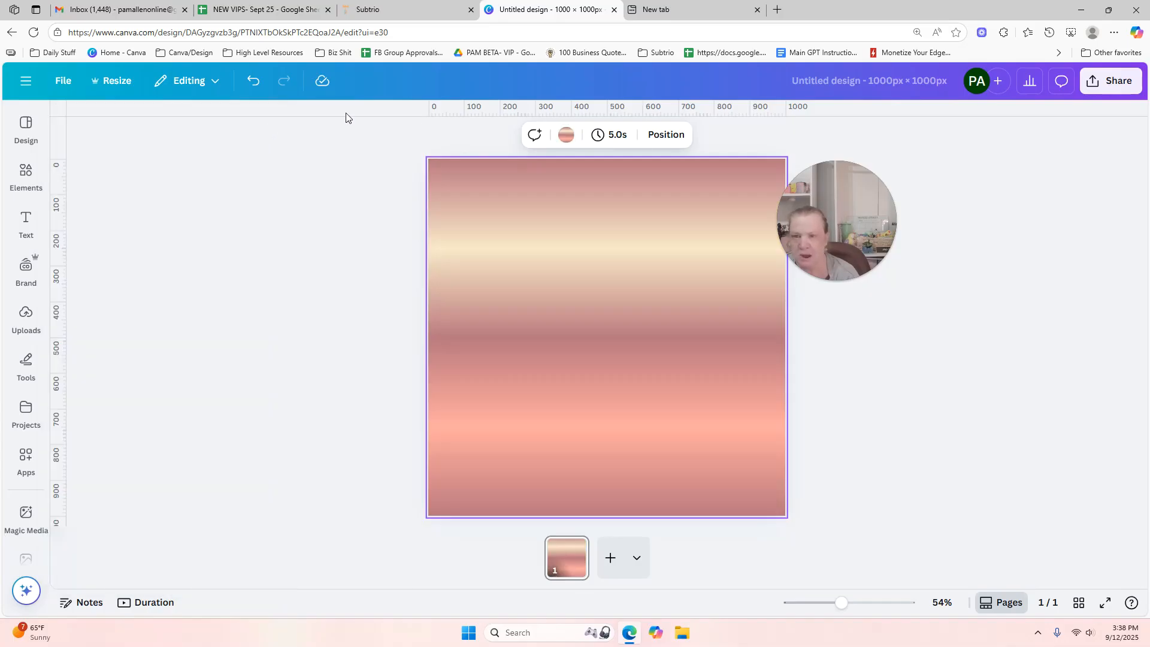
Edit the background gradient: remove its cream color and add near-white #FEFAFB as the last gradient color.
left_click(567, 135)
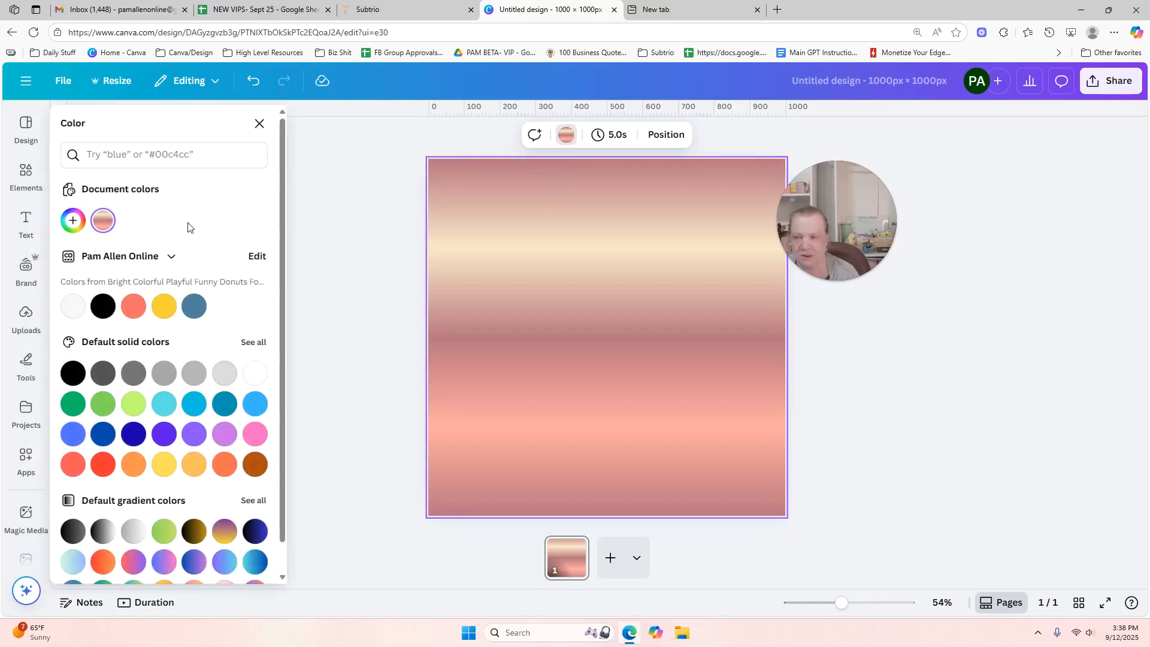
left_click(103, 227)
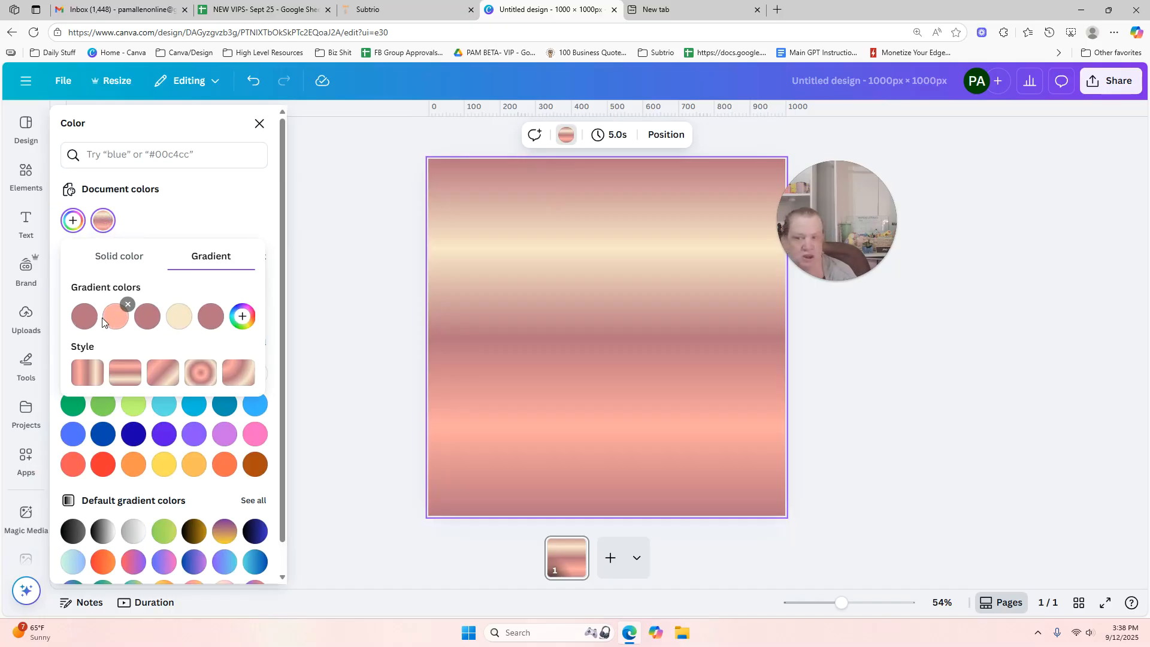
left_click(191, 305)
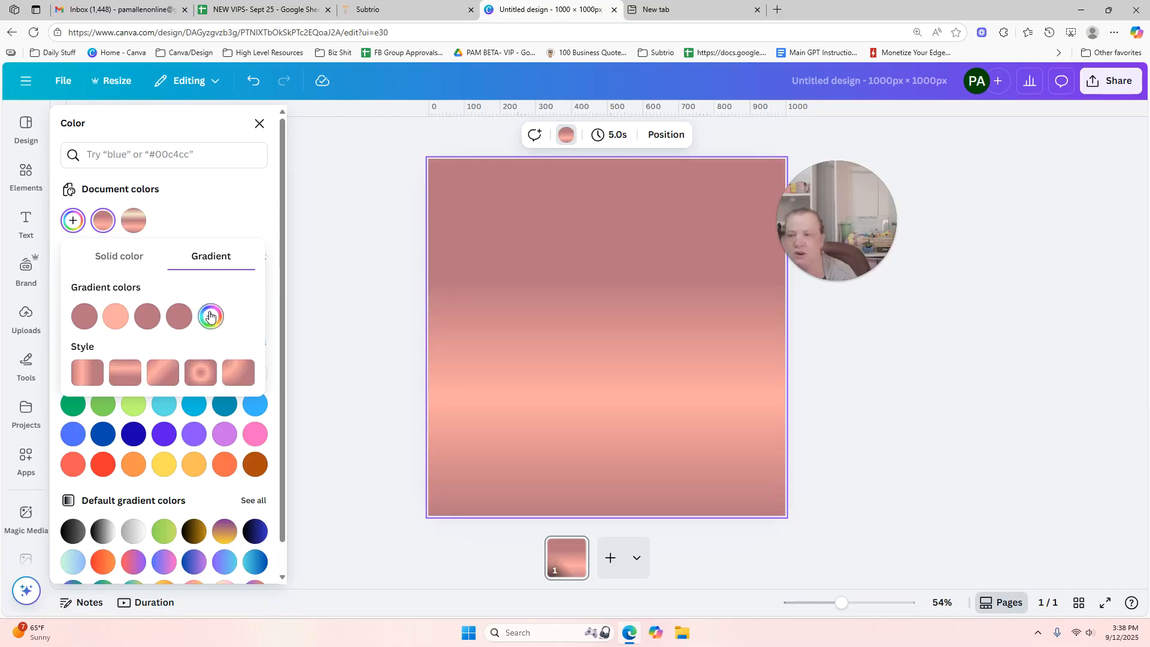
left_click(210, 316)
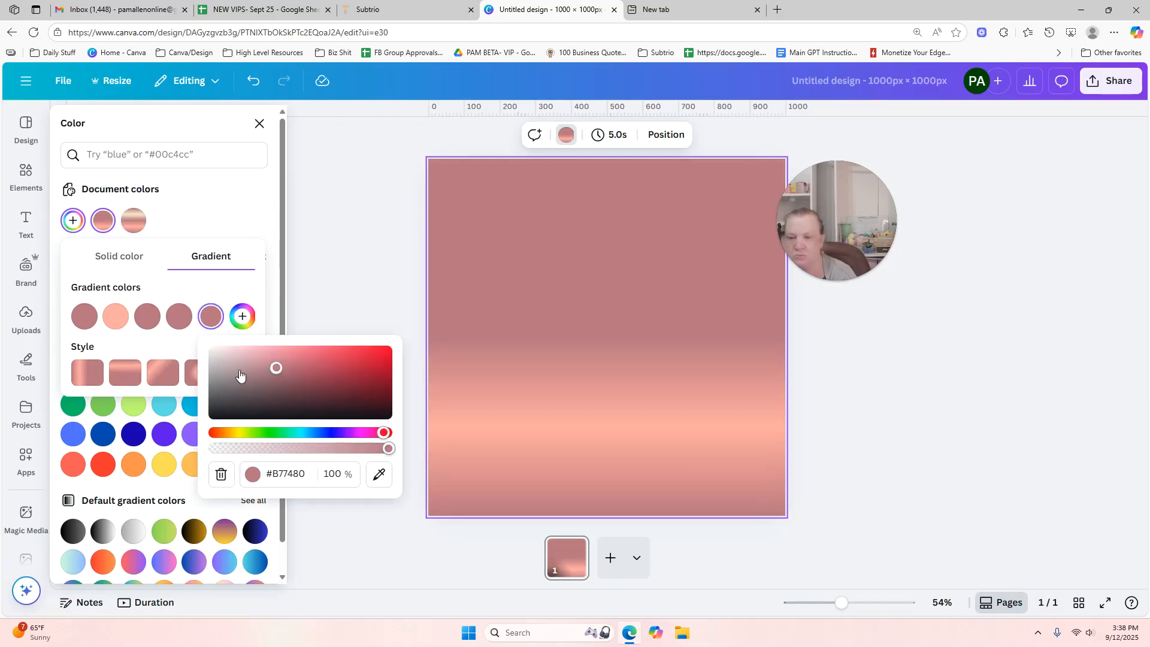
left_click_drag(212, 351, 200, 339)
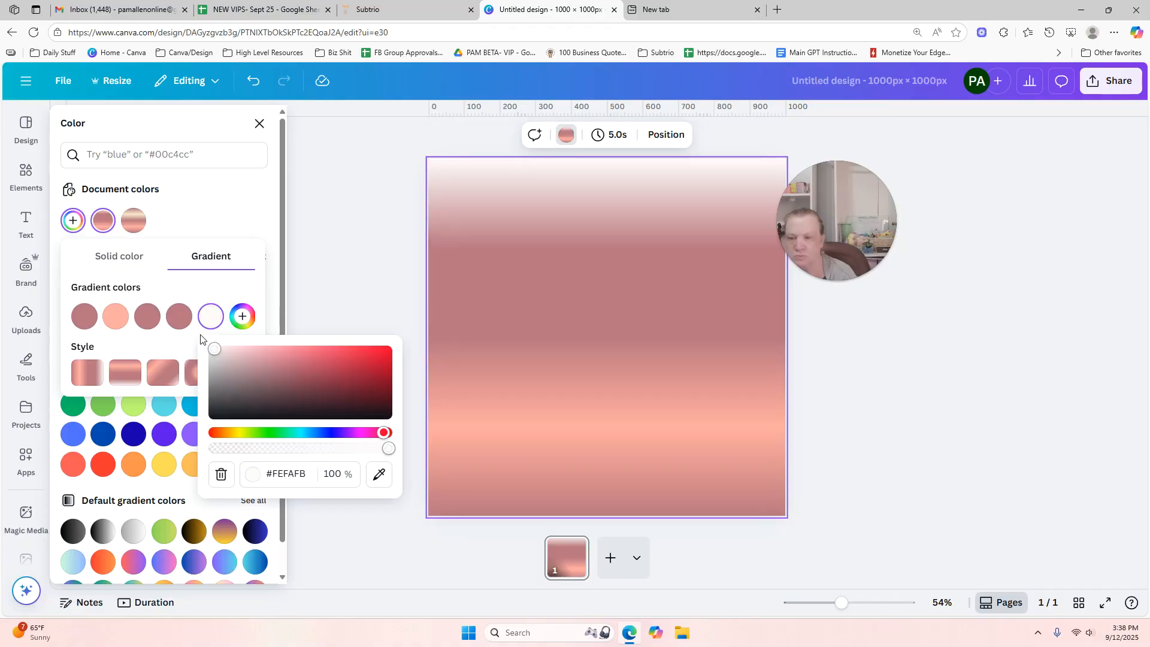
left_click(192, 292)
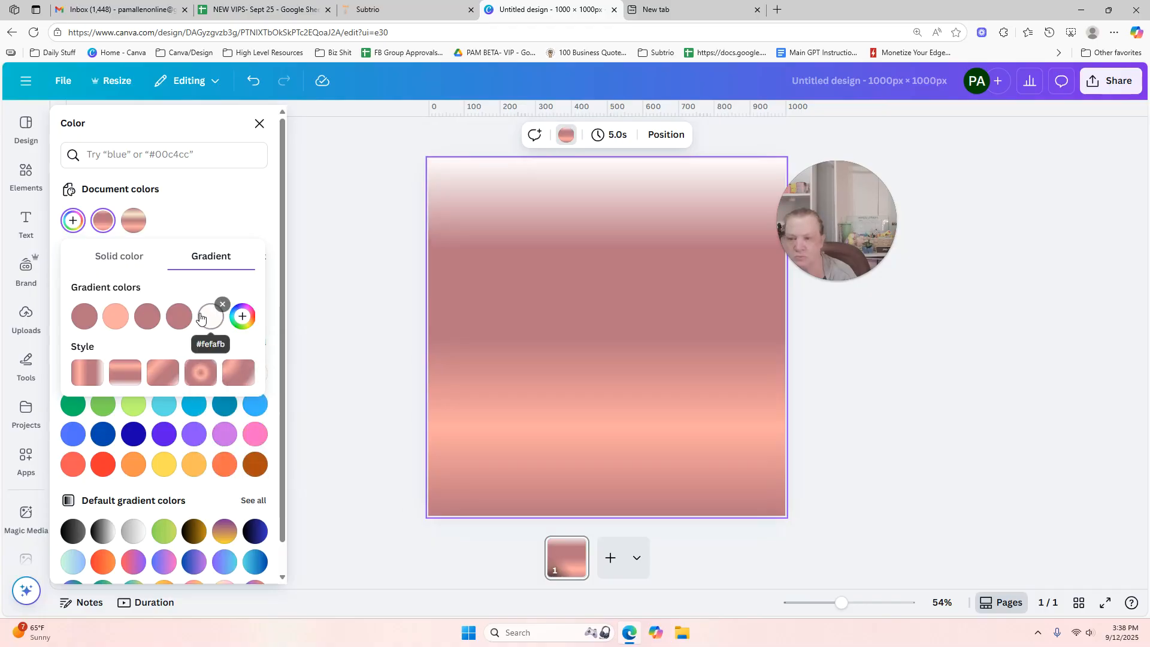
Preview the gradient styles in turn and leave the background on the radial style spreading from the page's upper-left corner.
left_click(85, 381)
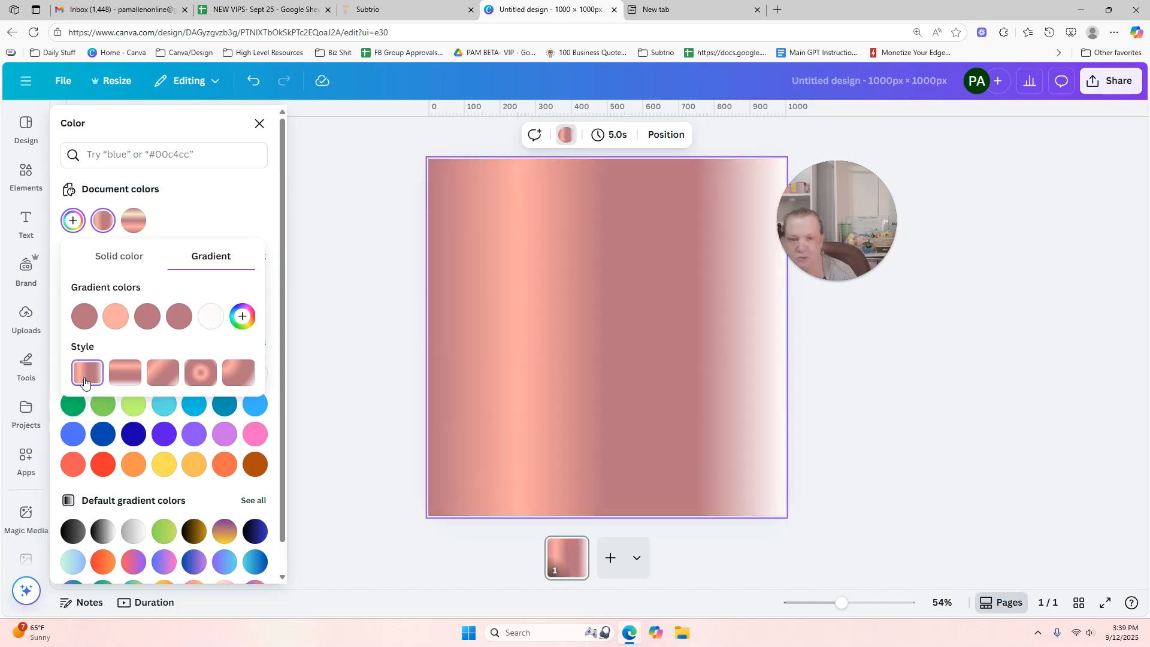
left_click(123, 377)
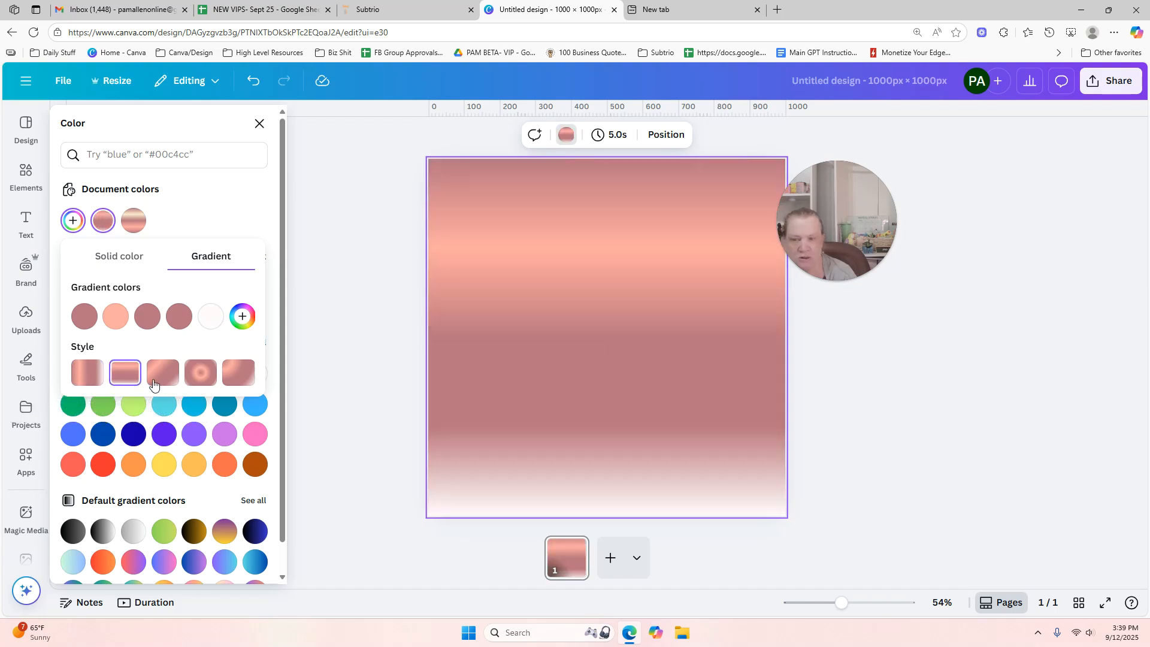
left_click(163, 377)
left_click(193, 383)
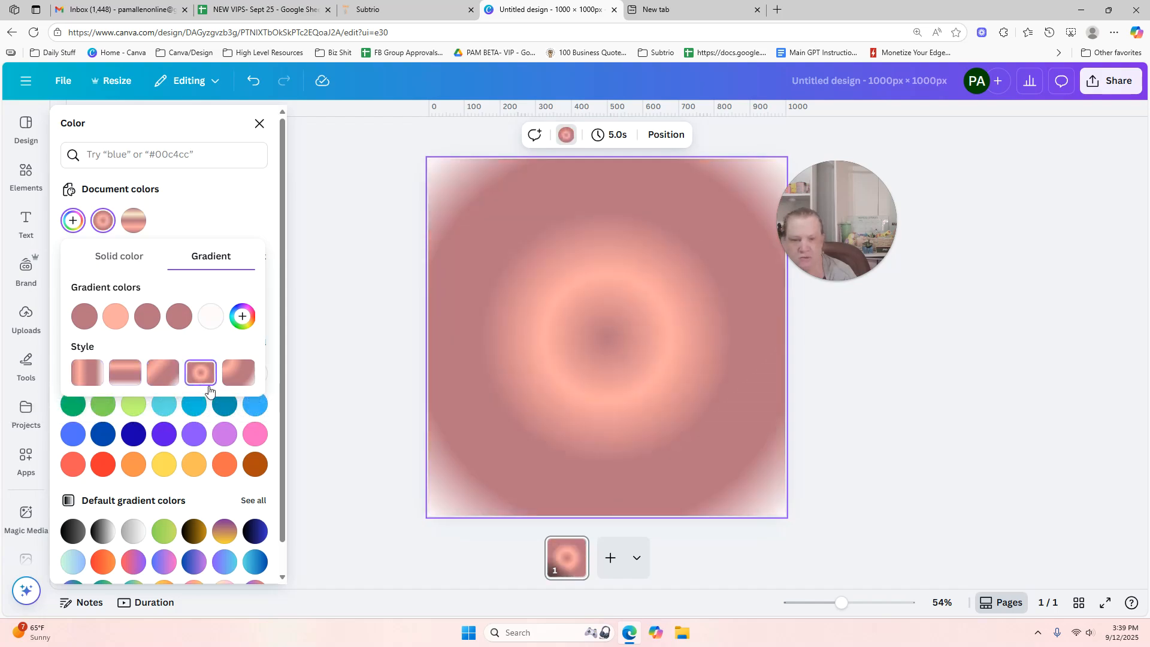
left_click(244, 386)
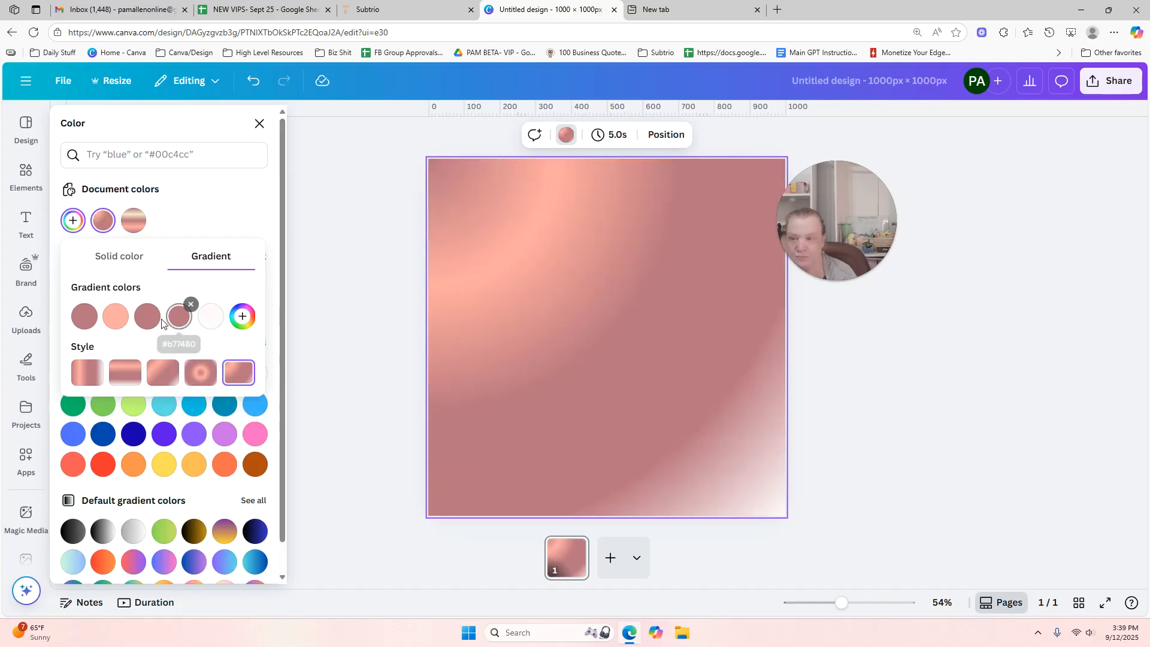
Remove the duplicate #b77480 color from the background gradient and close the gradient editor.
left_click(190, 304)
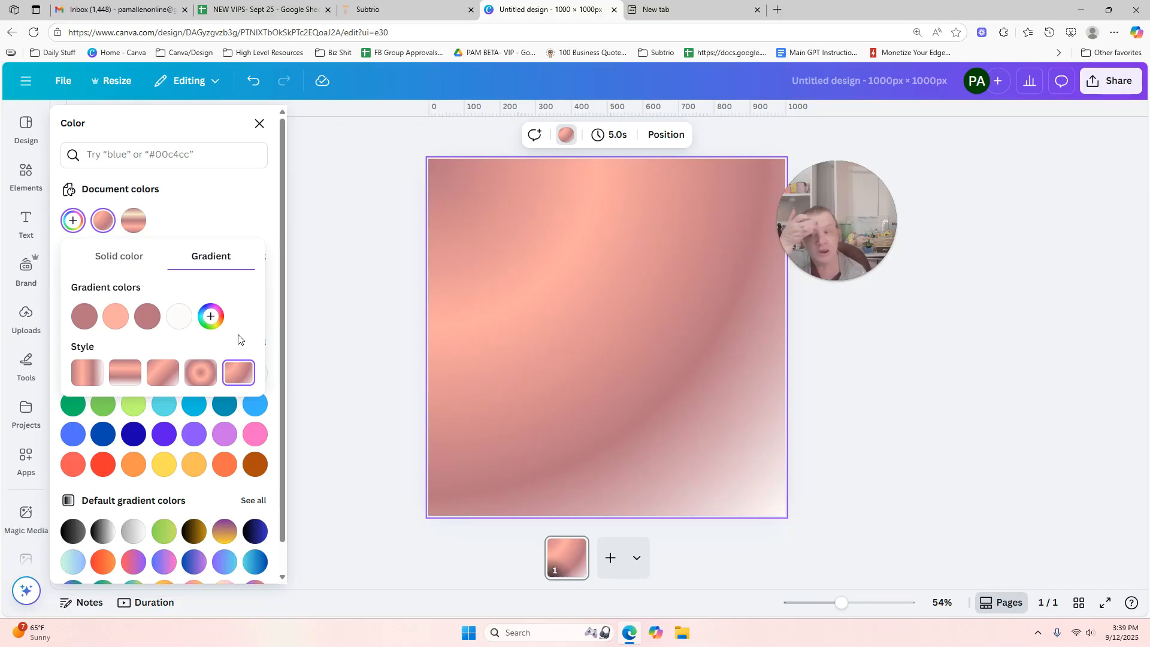
left_click(200, 207)
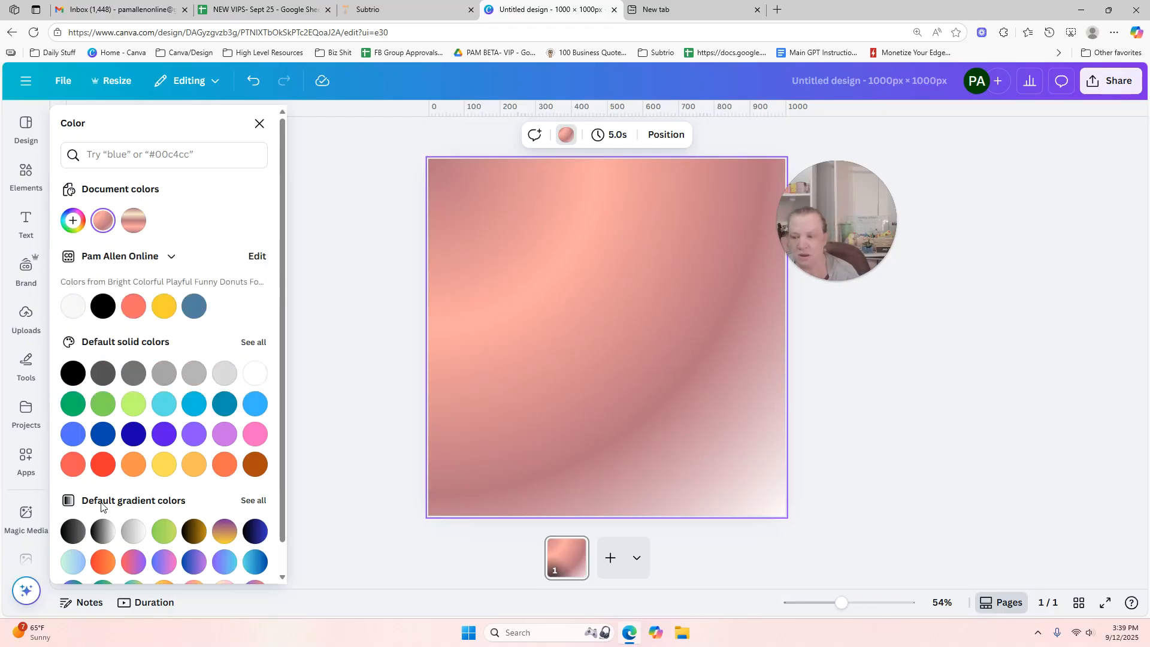
Try several warm-tone gradients from the full default gradient set as the page background, ending on the dark plum-to-pink one.
scroll(283, 451, "down", 1)
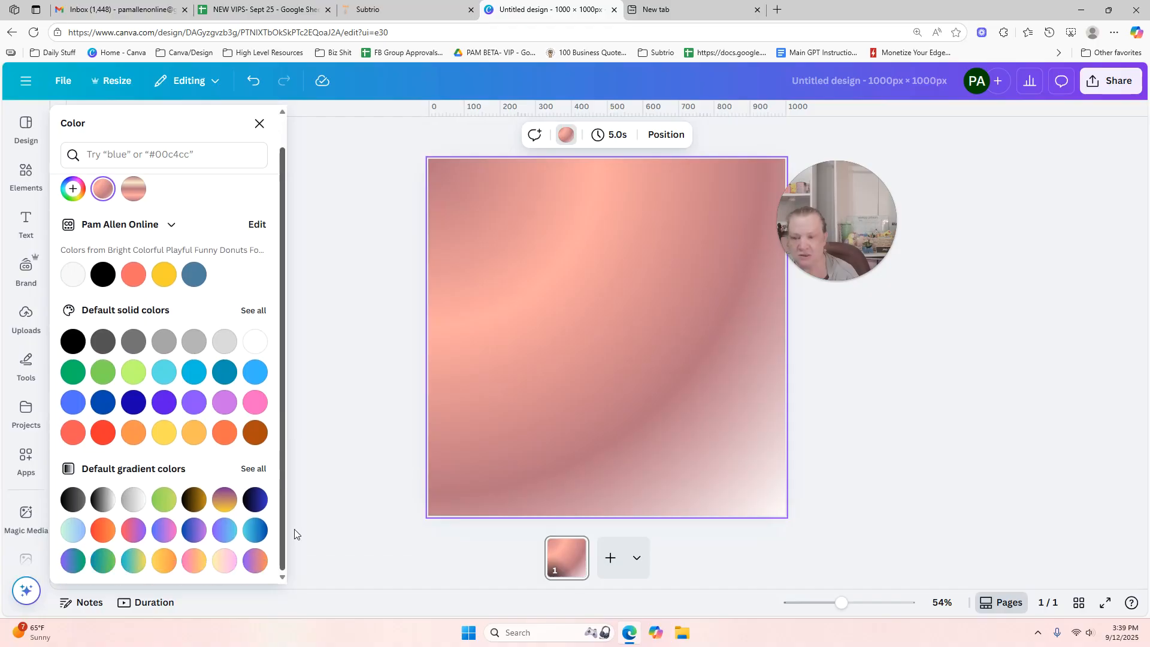
left_click(254, 469)
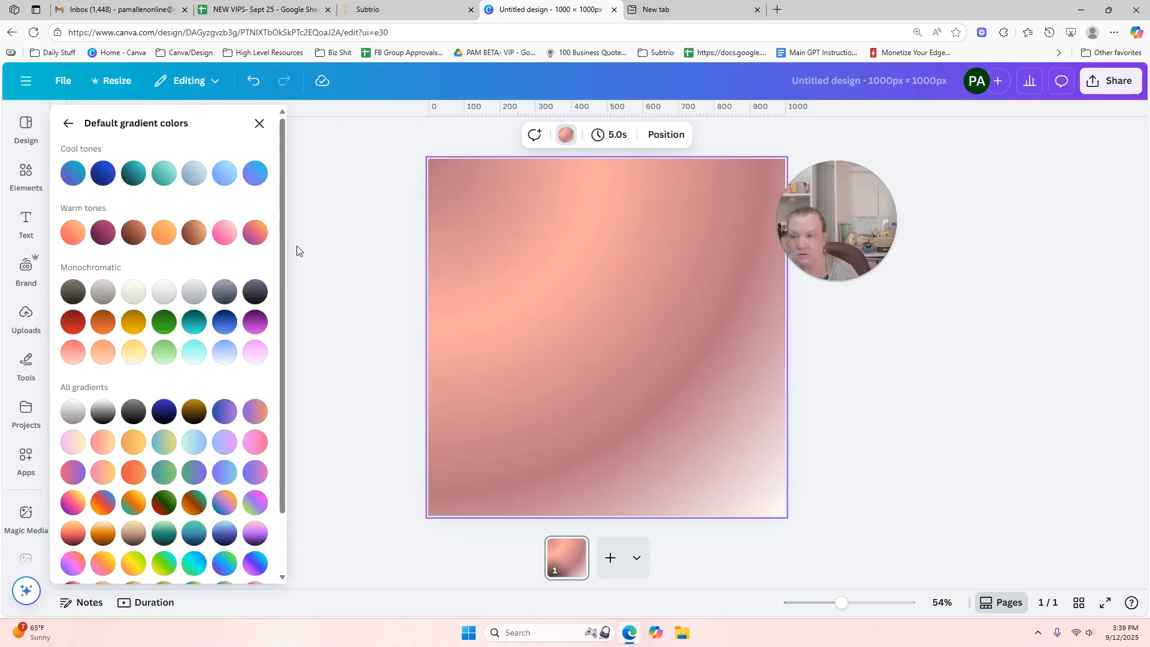
left_click_drag(283, 254, 286, 278)
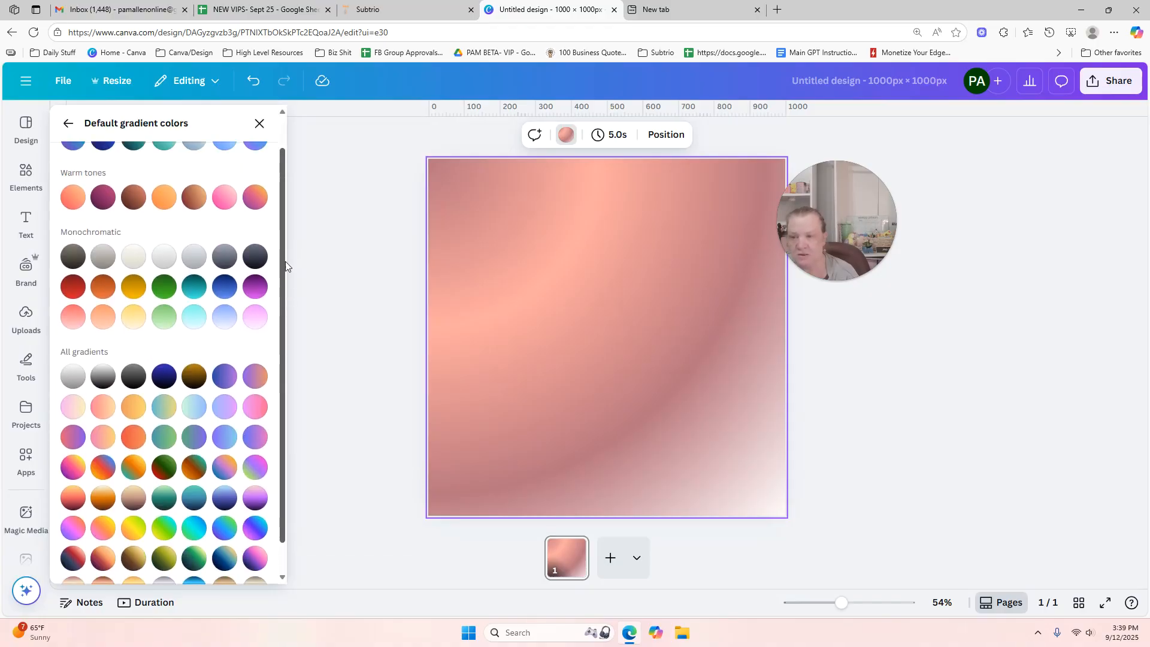
left_click(226, 231)
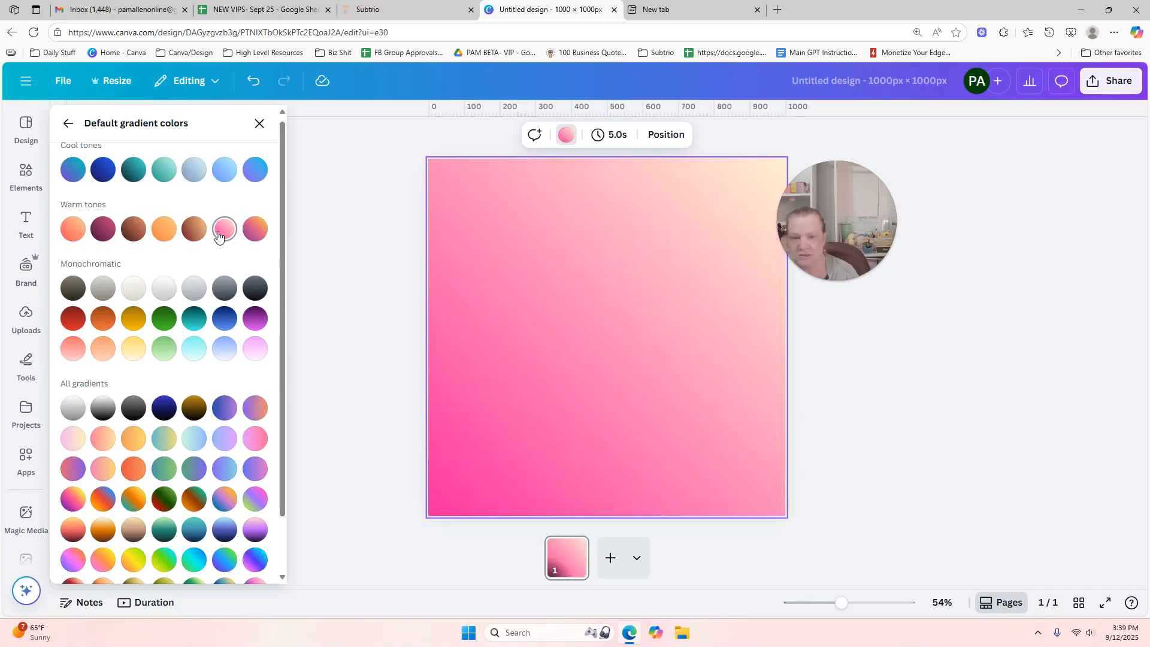
left_click(193, 231)
left_click(161, 234)
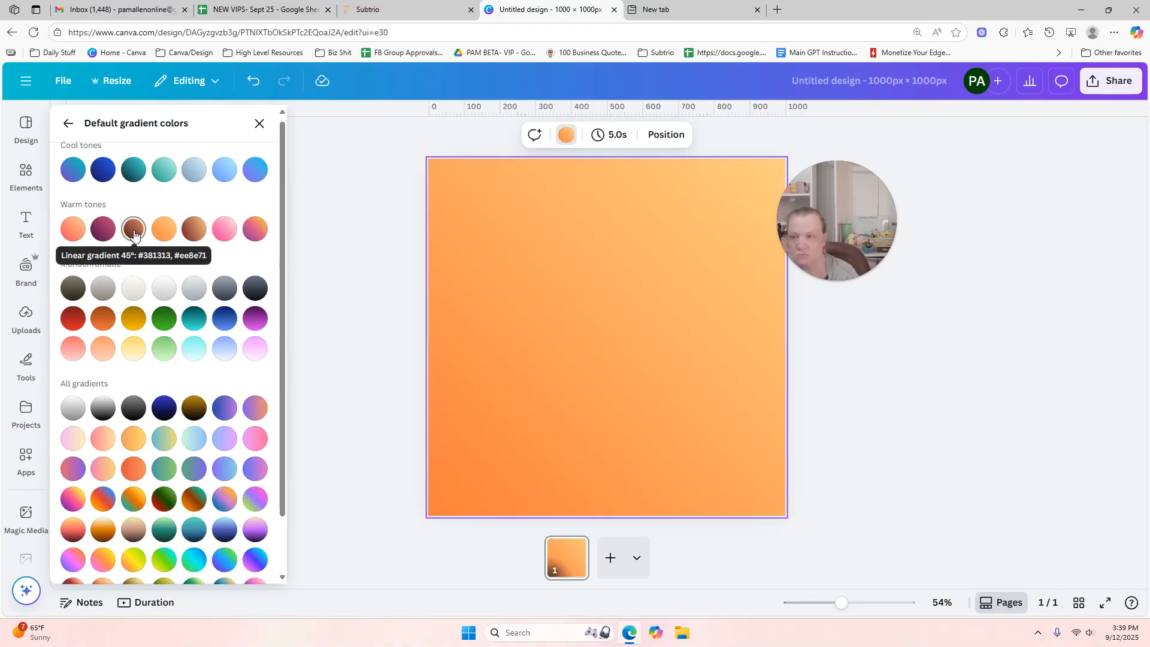
left_click(133, 230)
left_click(103, 231)
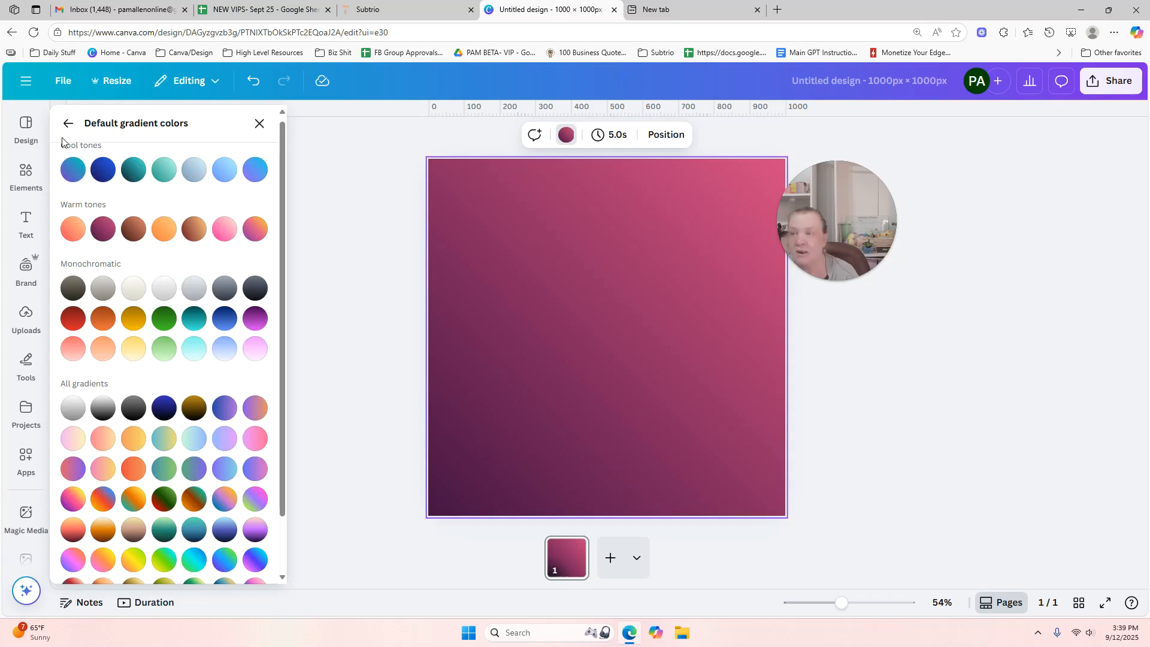
left_click(258, 123)
Search the available apps for "gradients" and open the BGradient app.
left_click(26, 412)
left_click(21, 459)
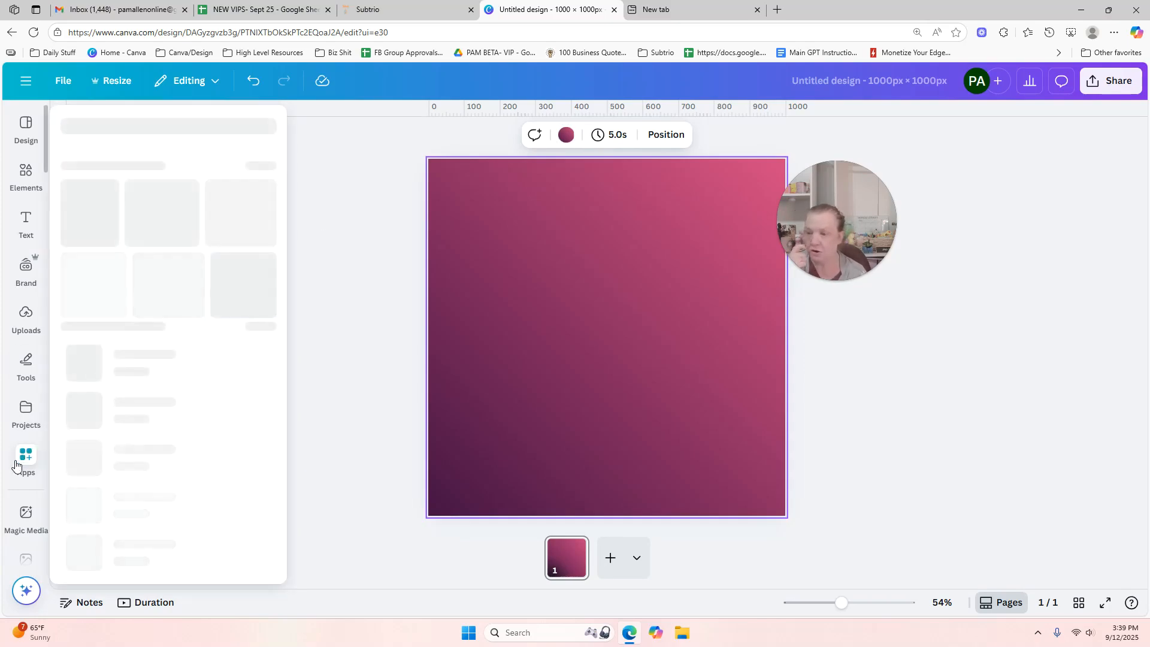
left_click(21, 458)
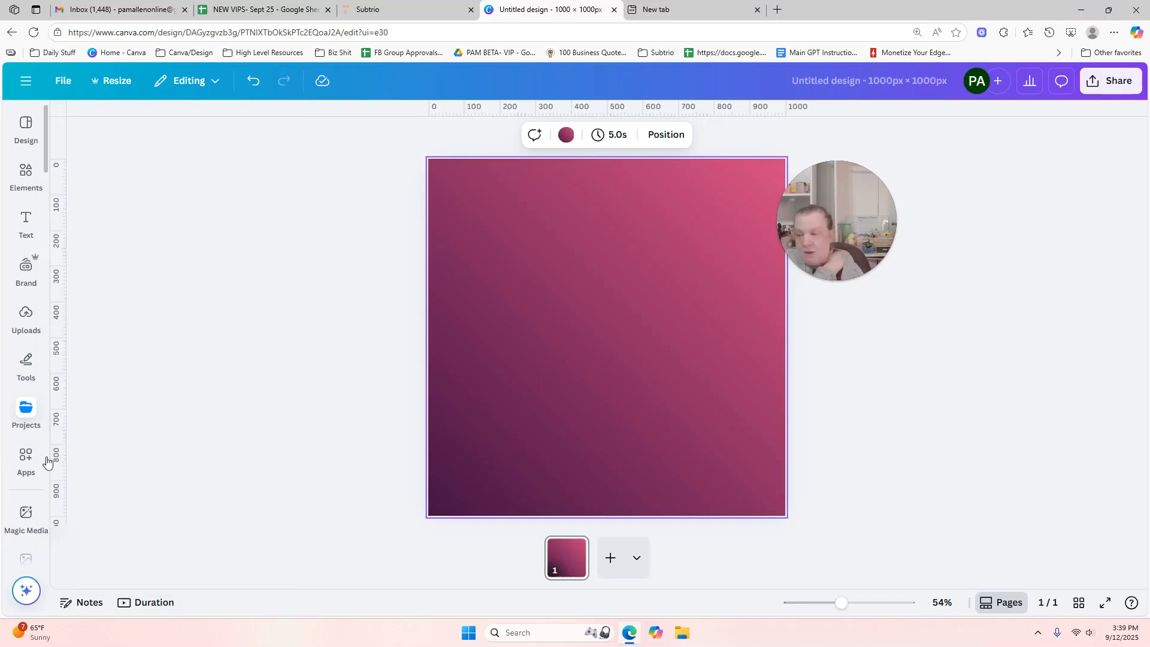
left_click(26, 412)
left_click(26, 465)
left_click(162, 122)
type("gradients")
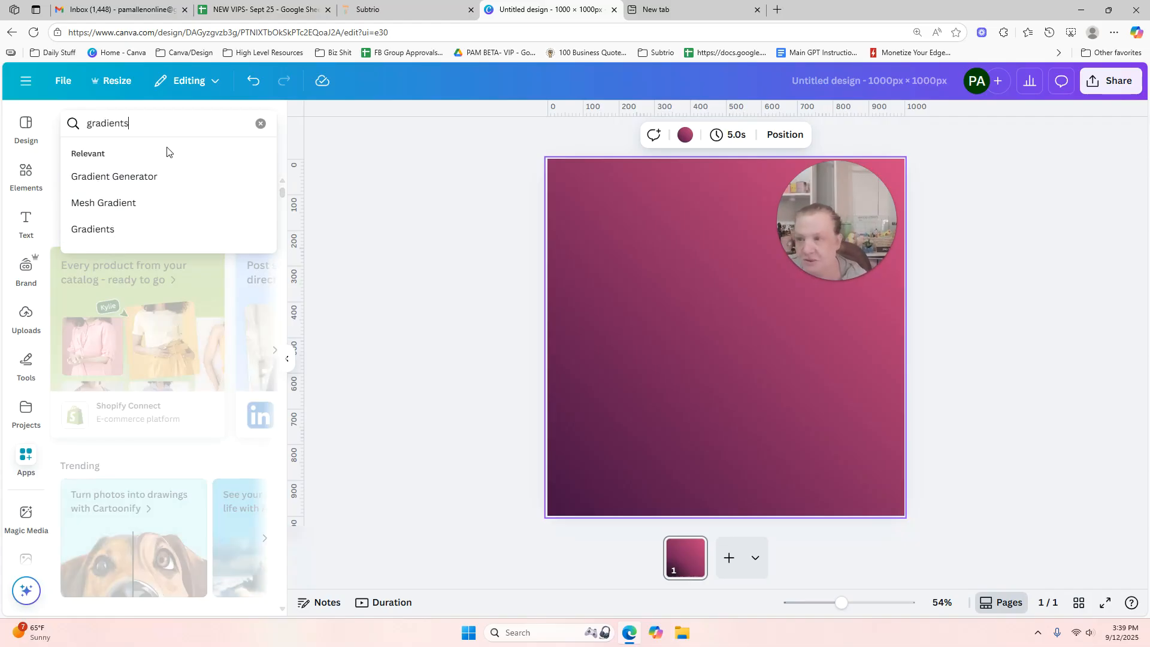
key("Return")
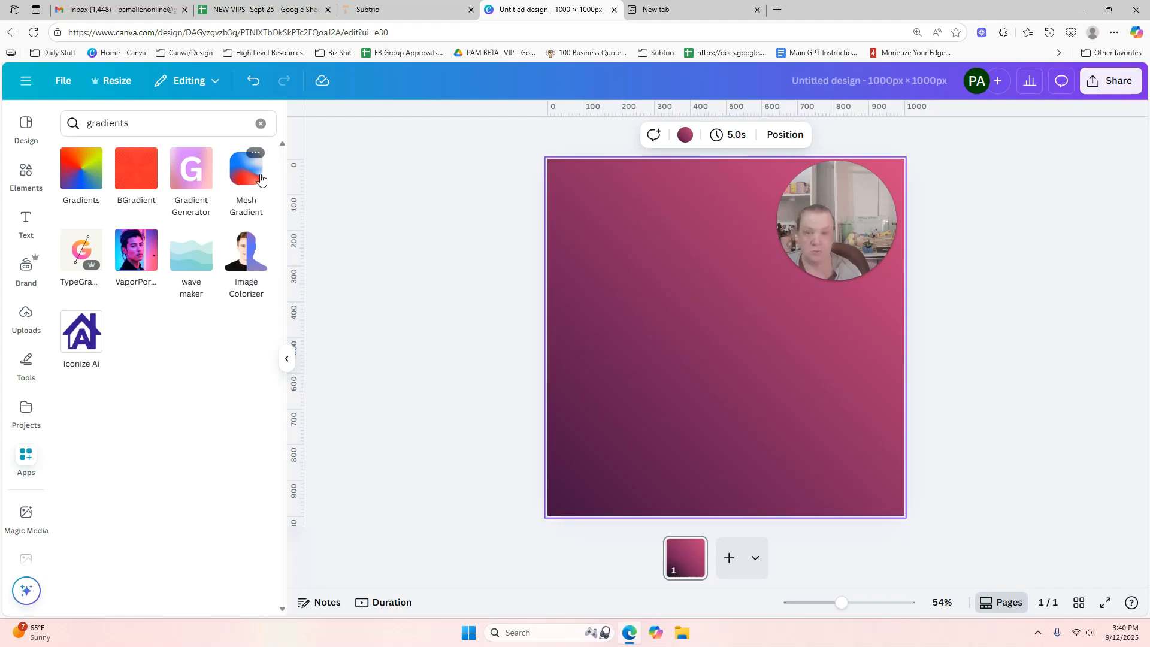
left_click(137, 175)
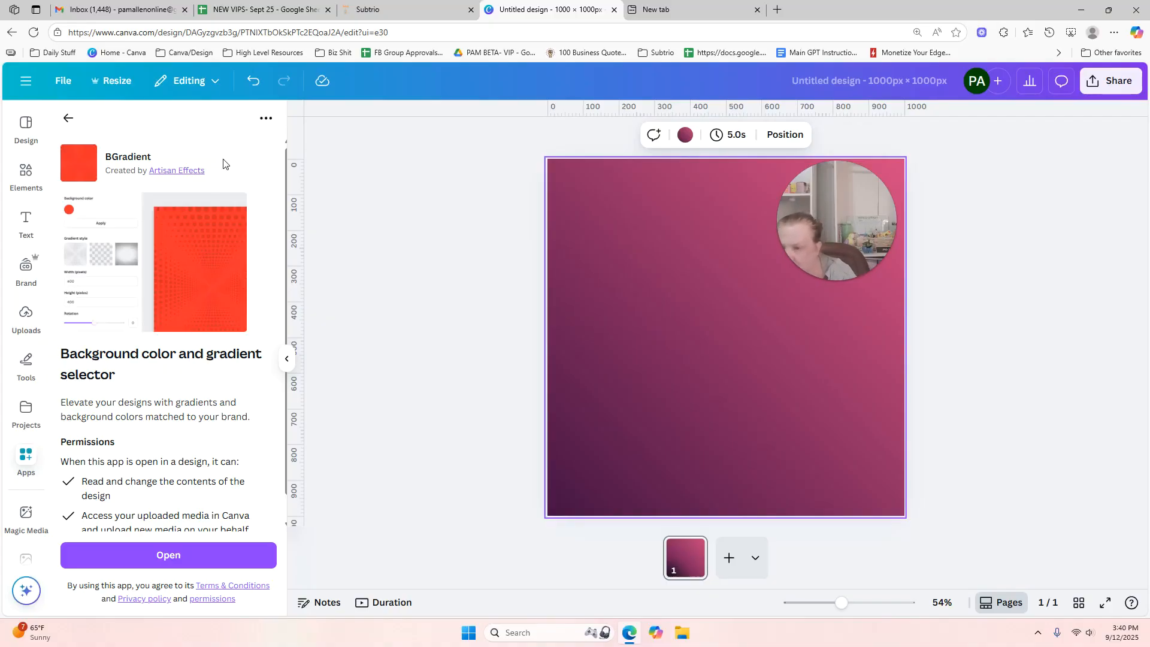
left_click(163, 555)
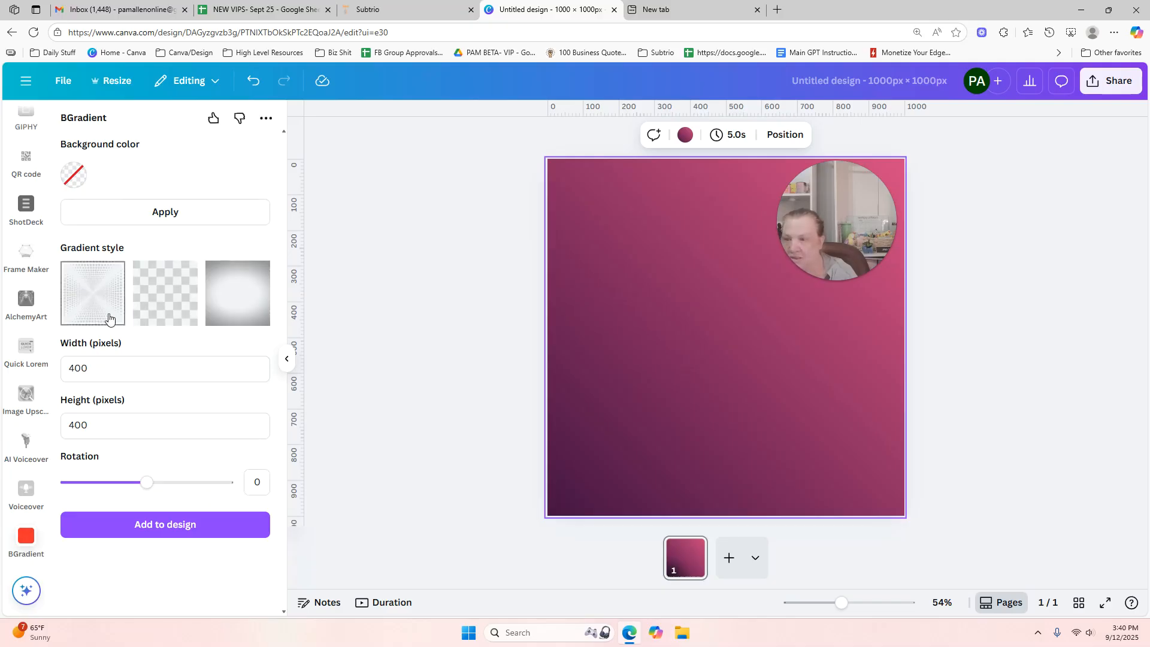
Choose BGradient's dotted halftone style with the coral brand color as background color, and add the gradient to the design.
left_click(90, 305)
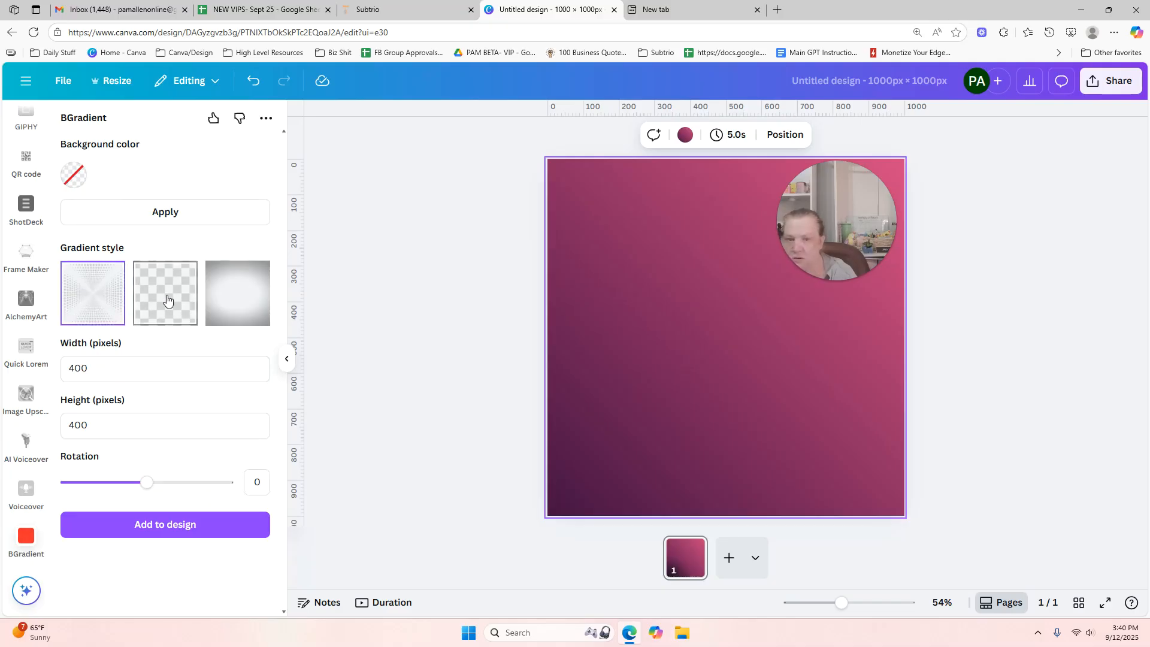
left_click(73, 174)
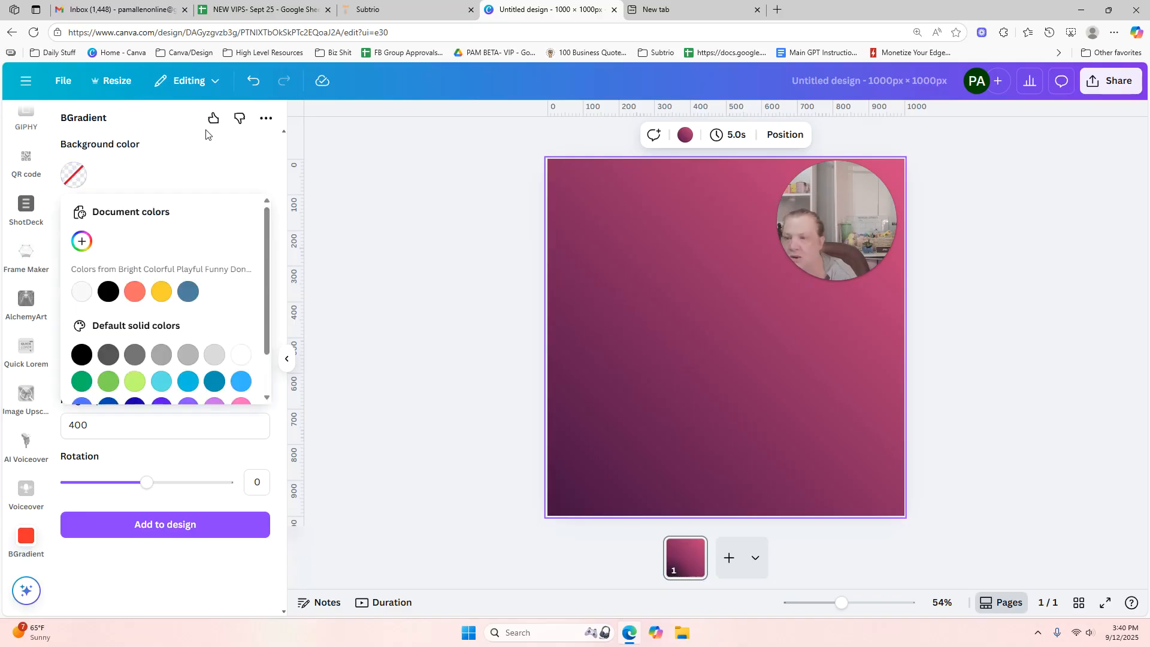
left_click(135, 292)
left_click(168, 167)
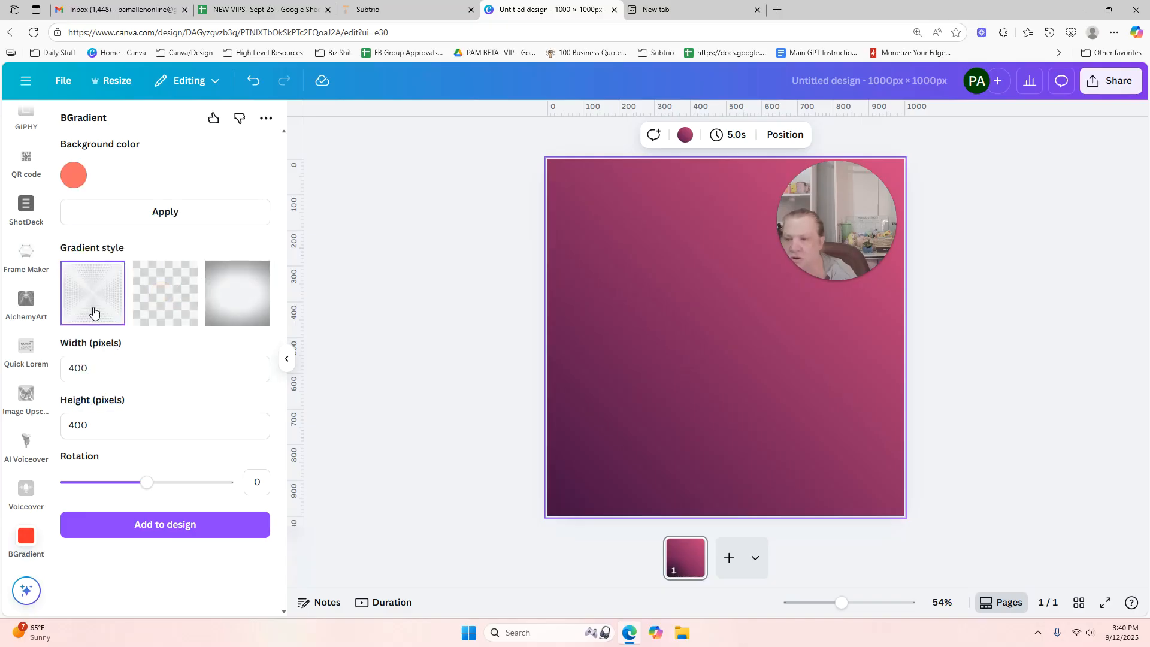
left_click(156, 527)
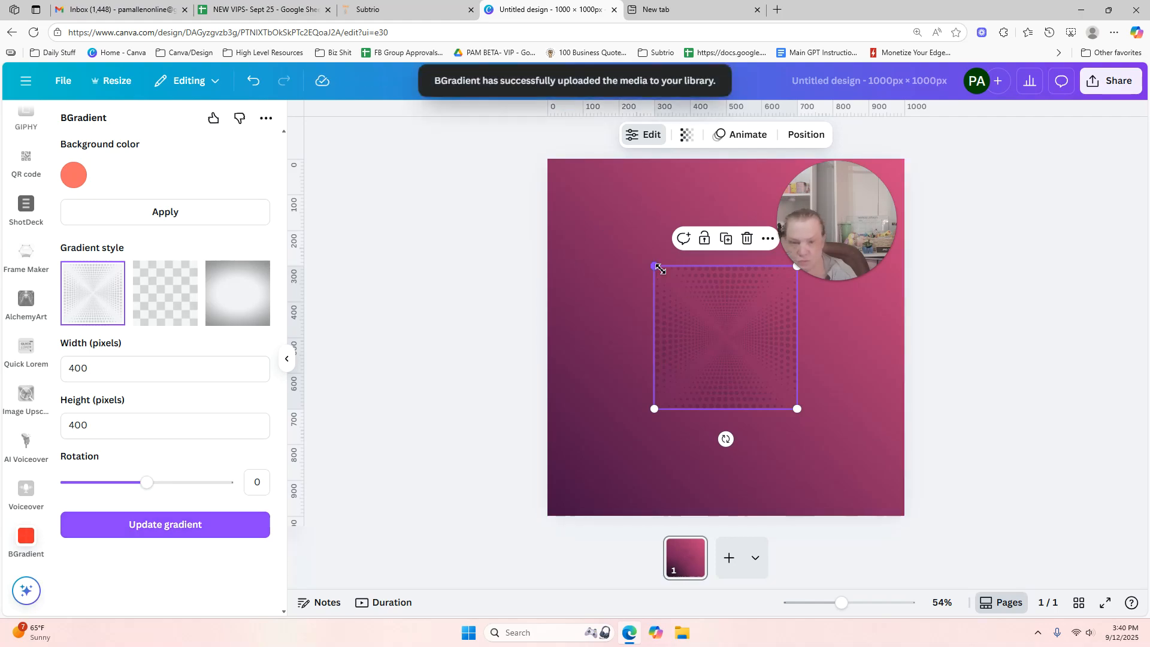
Enlarge the dotted pattern slightly from its upper-left corner and change the page background to solid white.
left_click_drag(657, 267, 616, 227)
left_click(595, 188)
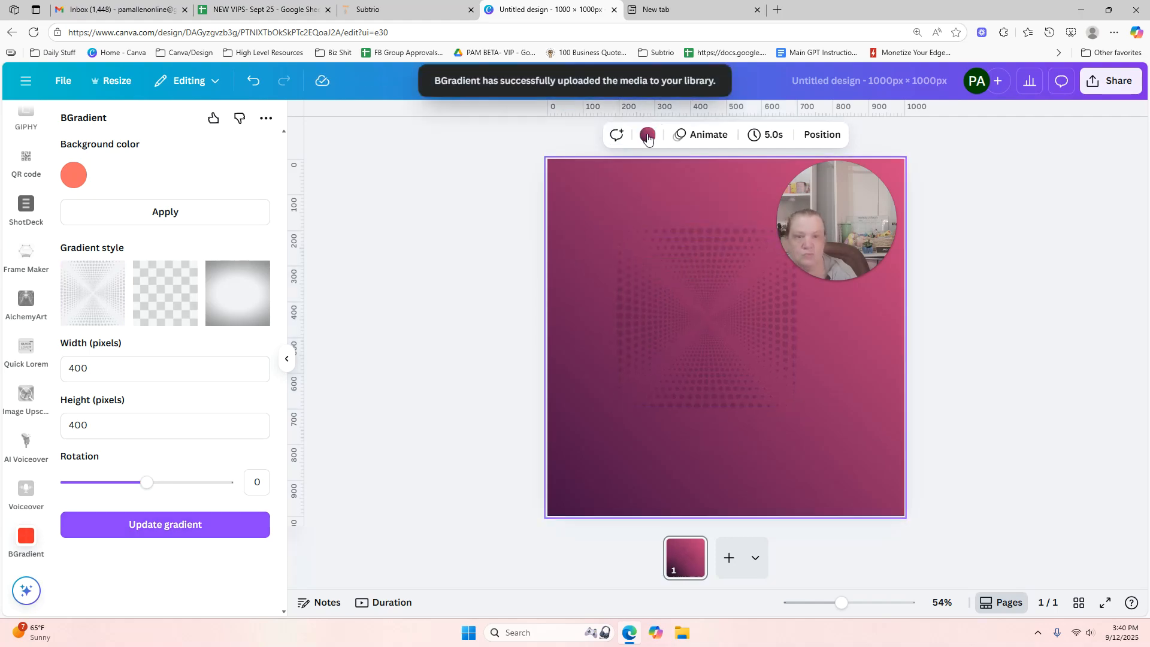
left_click(649, 136)
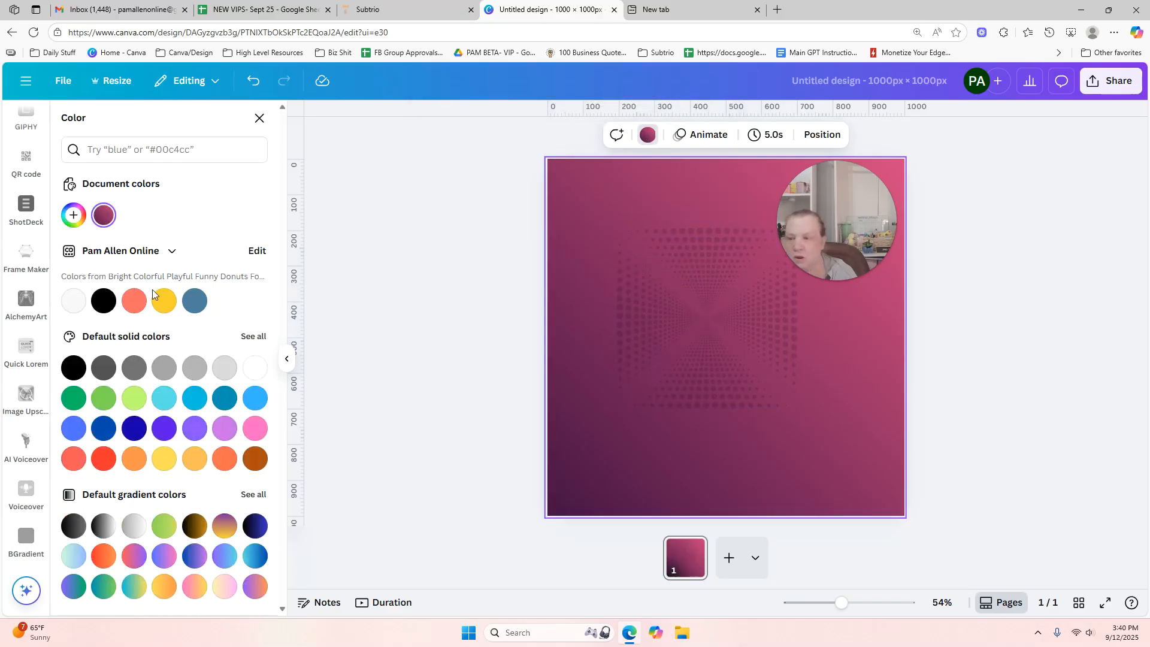
left_click(252, 371)
Apply BGradient's coral background color to the page, then reposition and enlarge the dotted pattern to cover nearly the whole page.
left_click_drag(667, 336, 797, 282)
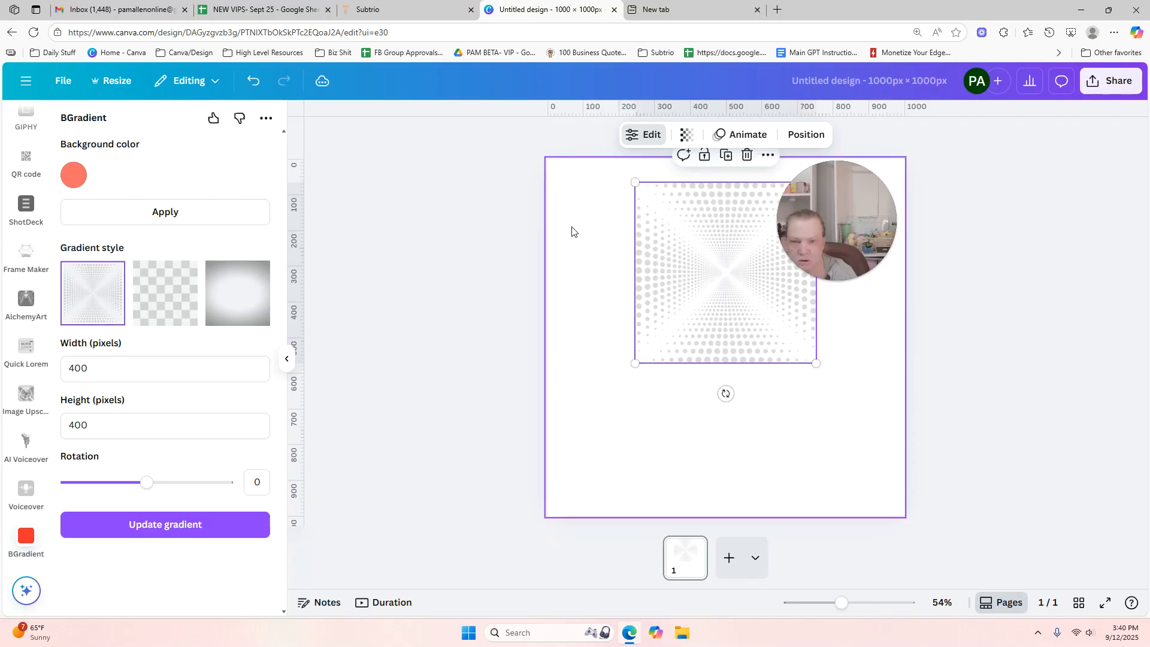
left_click(162, 217)
left_click_drag(717, 278, 652, 269)
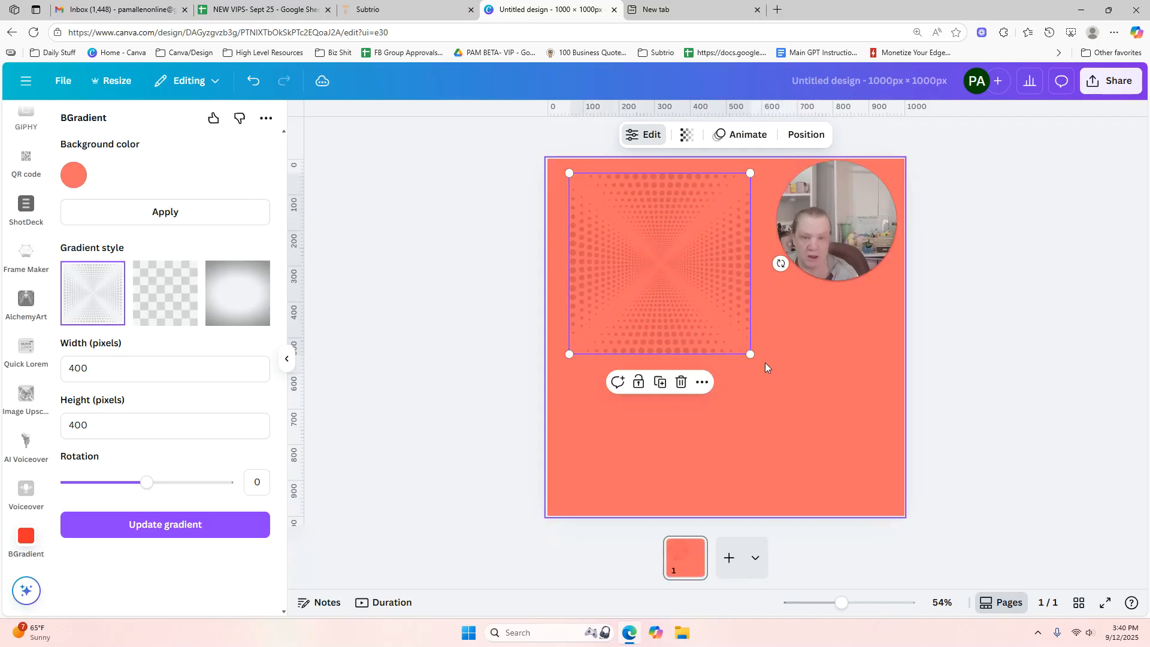
left_click_drag(750, 354, 899, 503)
mouse_move(845, 399)
left_mouse_down()
mouse_move(827, 393)
mouse_move(837, 396)
left_mouse_up()
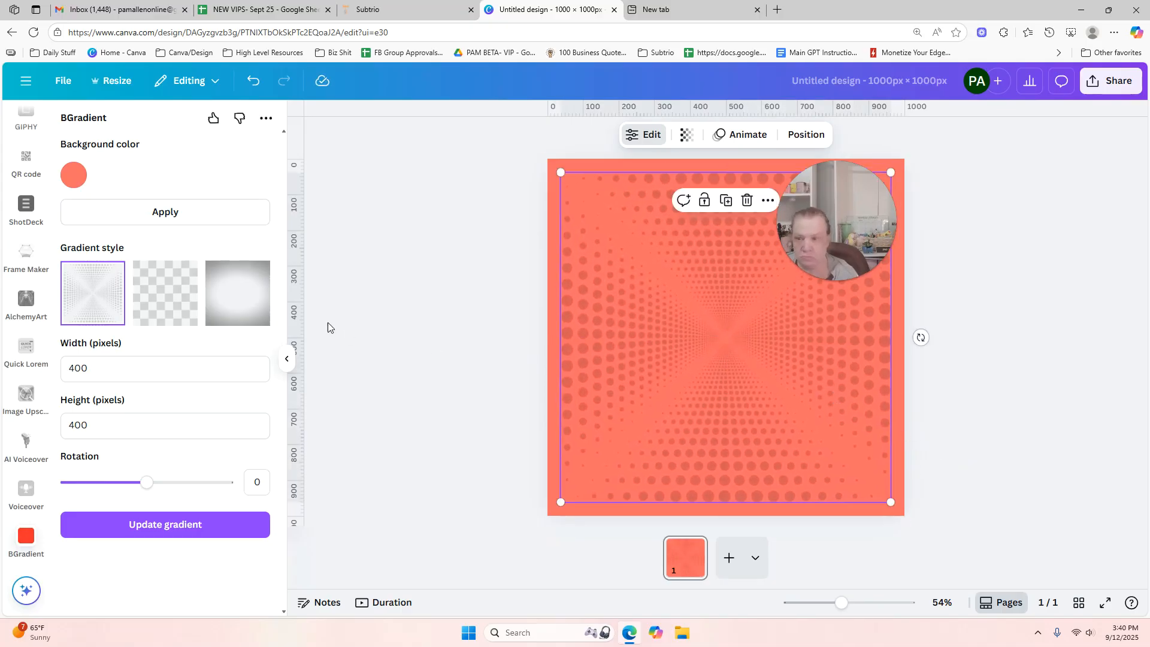
Update the placed BGradient pattern to the checkerboard style.
left_click(178, 312)
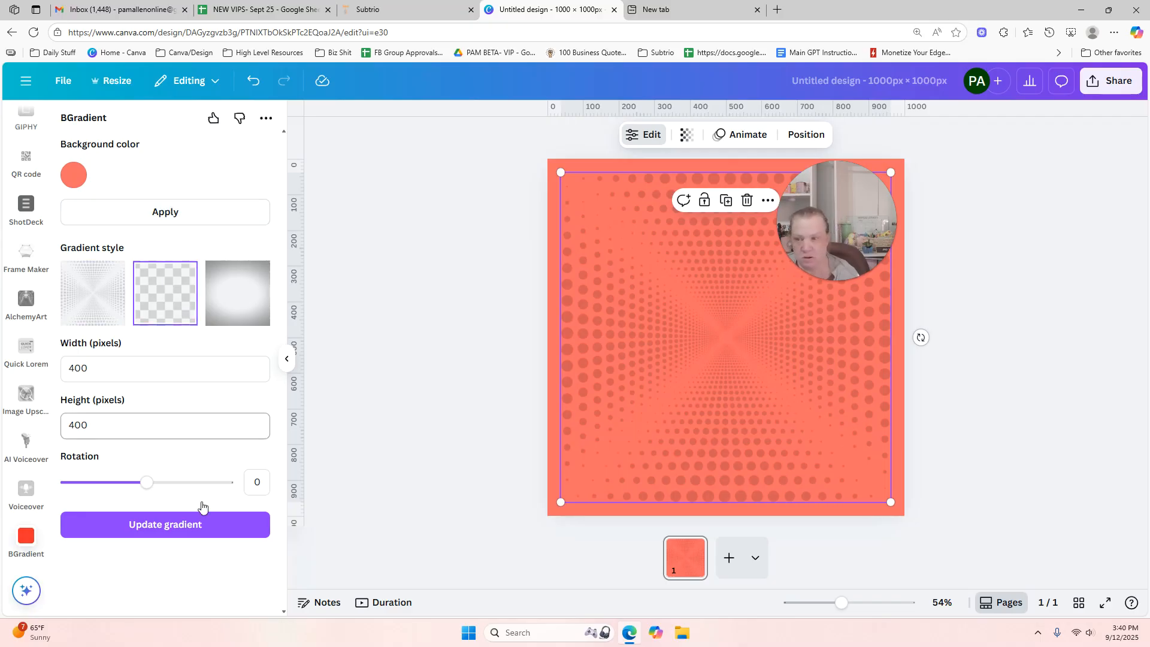
left_click(178, 535)
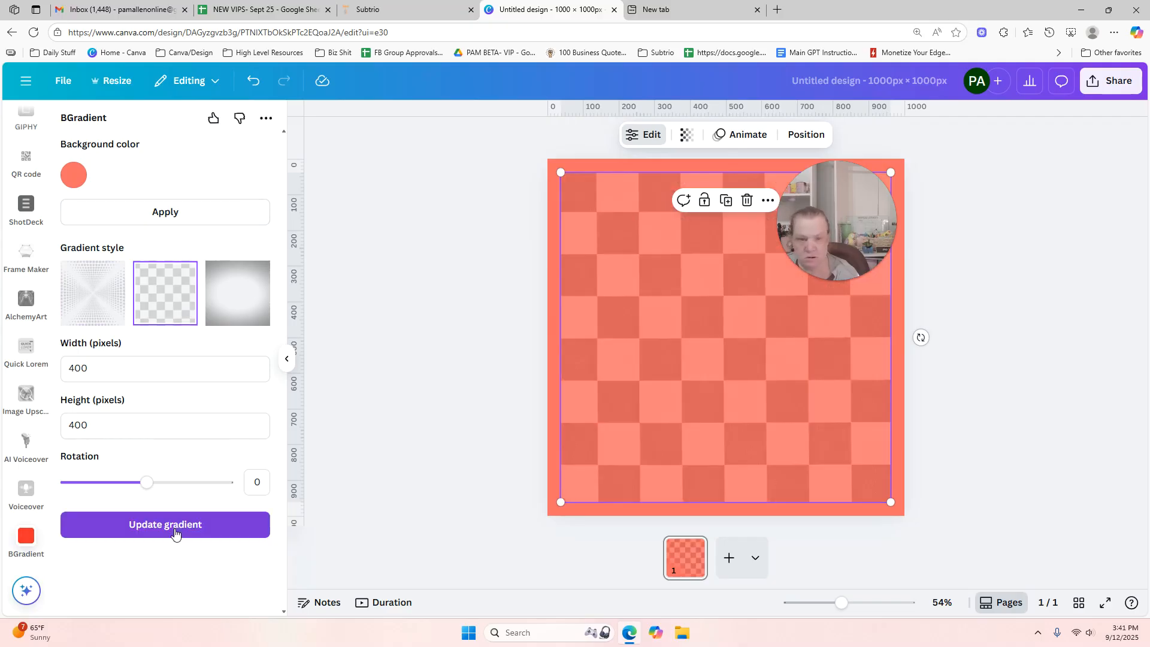